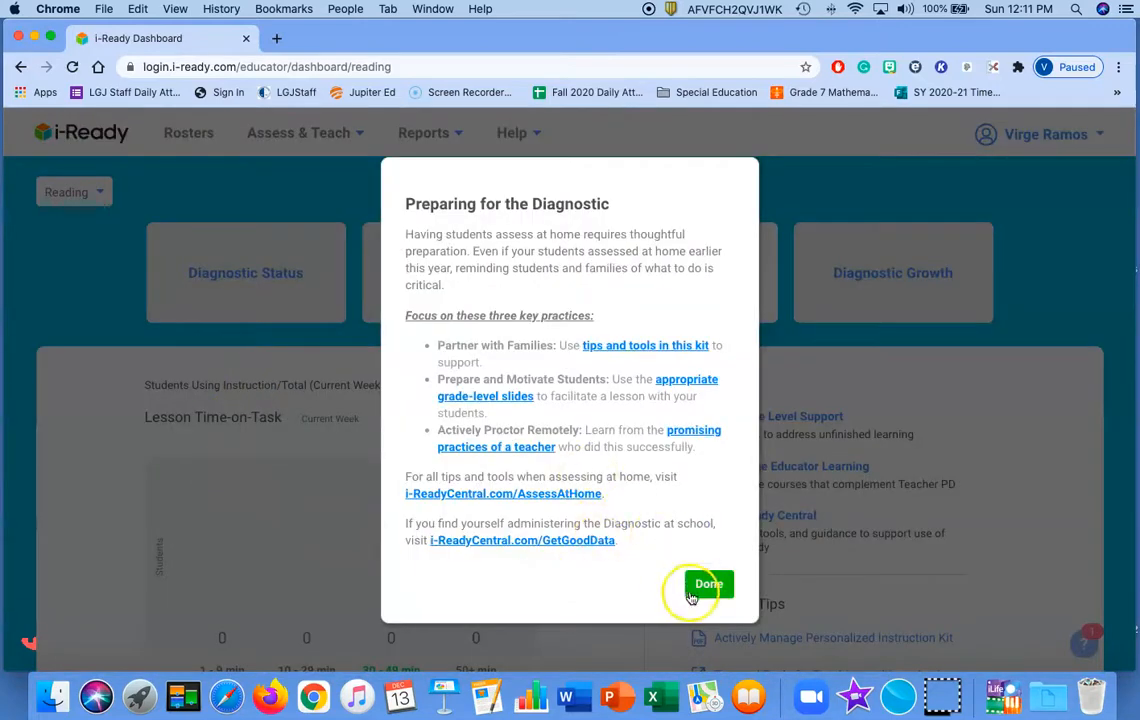
Dismiss the diagnostic preparation notice and open the Personalized Instruction page for Reading
click(710, 586)
scroll(491, 453, down, 5)
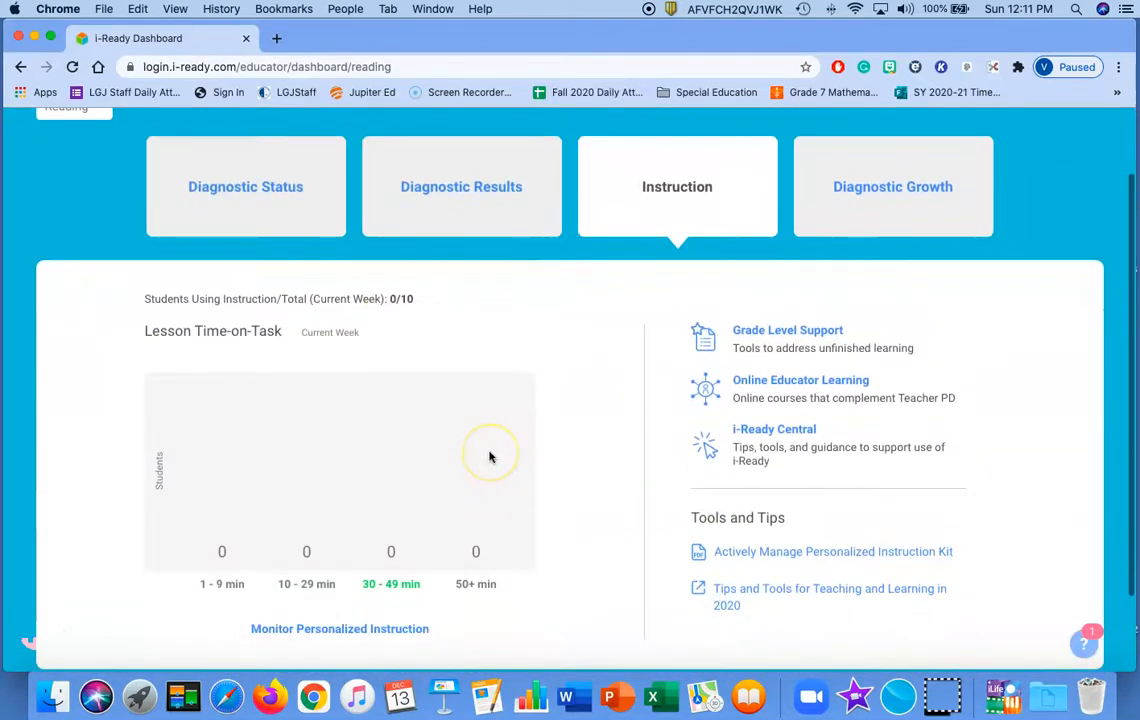
scroll(491, 457, up, 5)
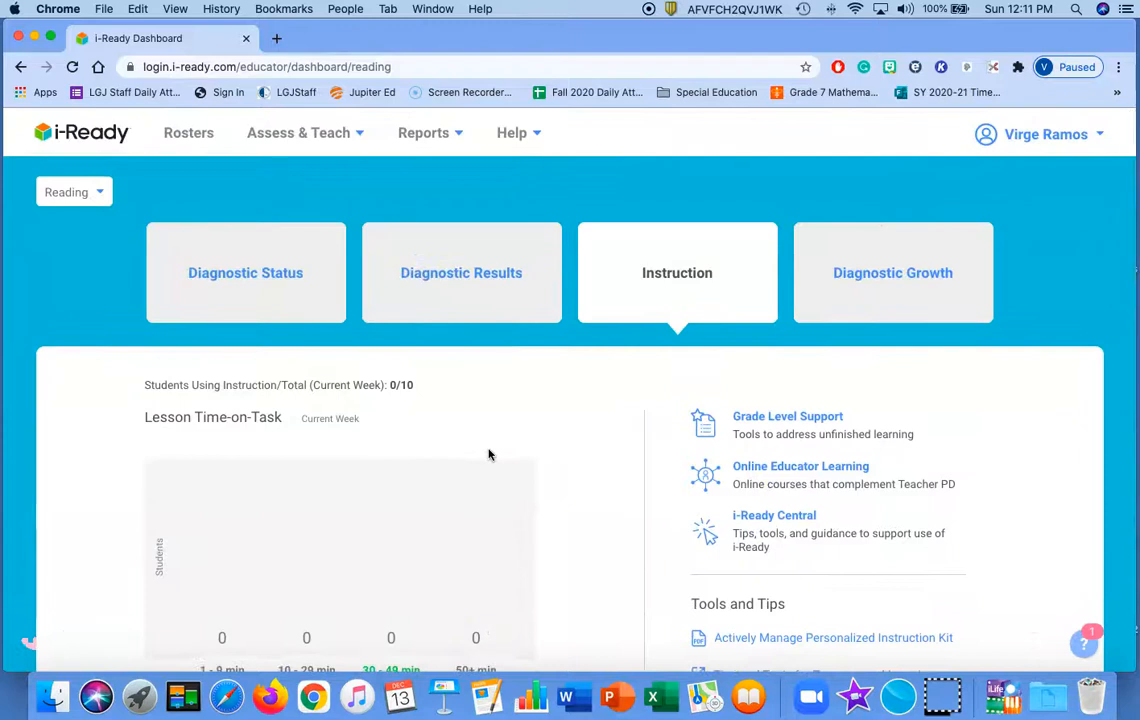
click(306, 138)
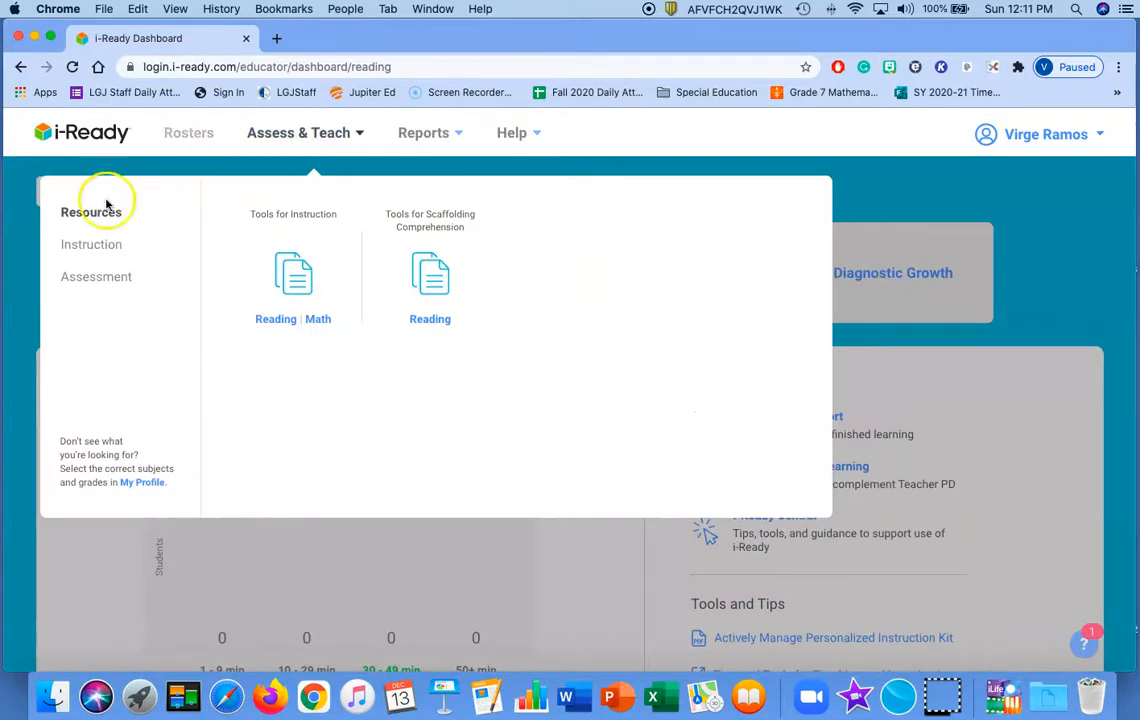
scroll(105, 251, down, 1)
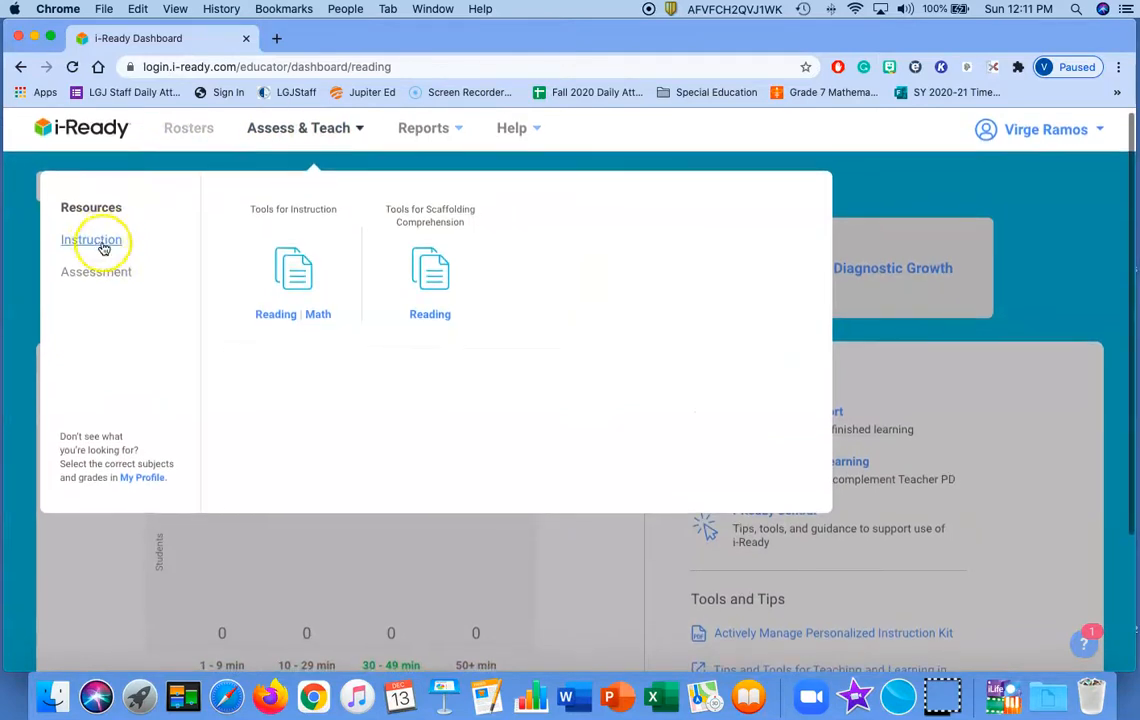
click(92, 241)
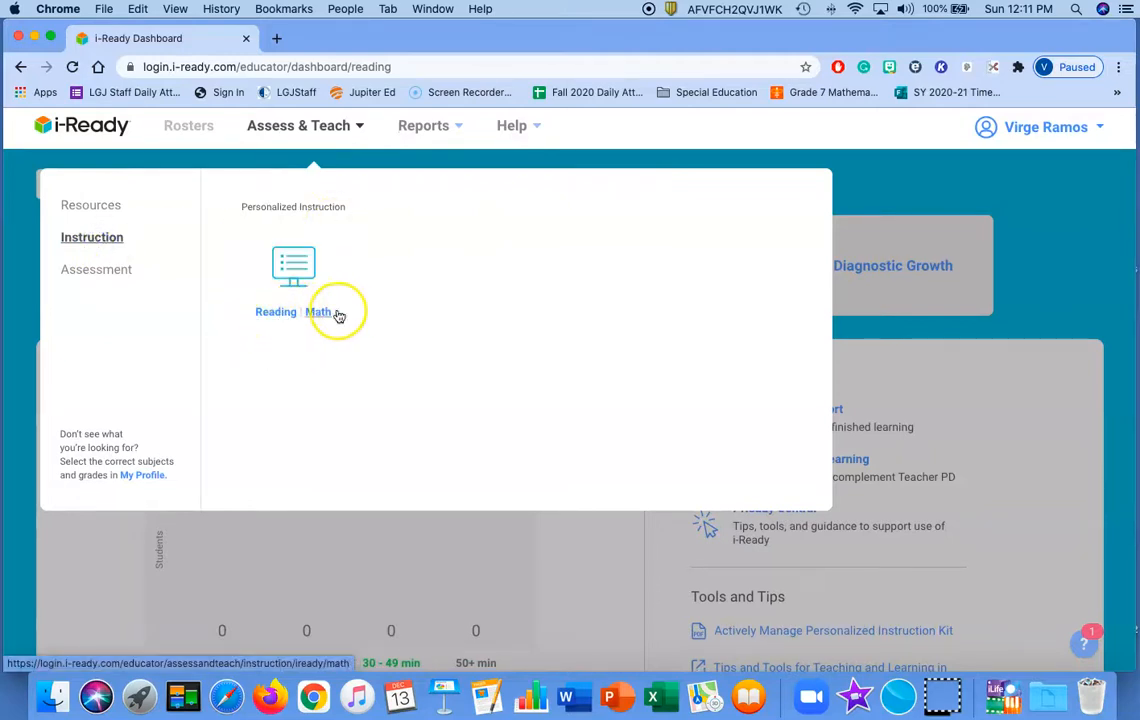
click(276, 317)
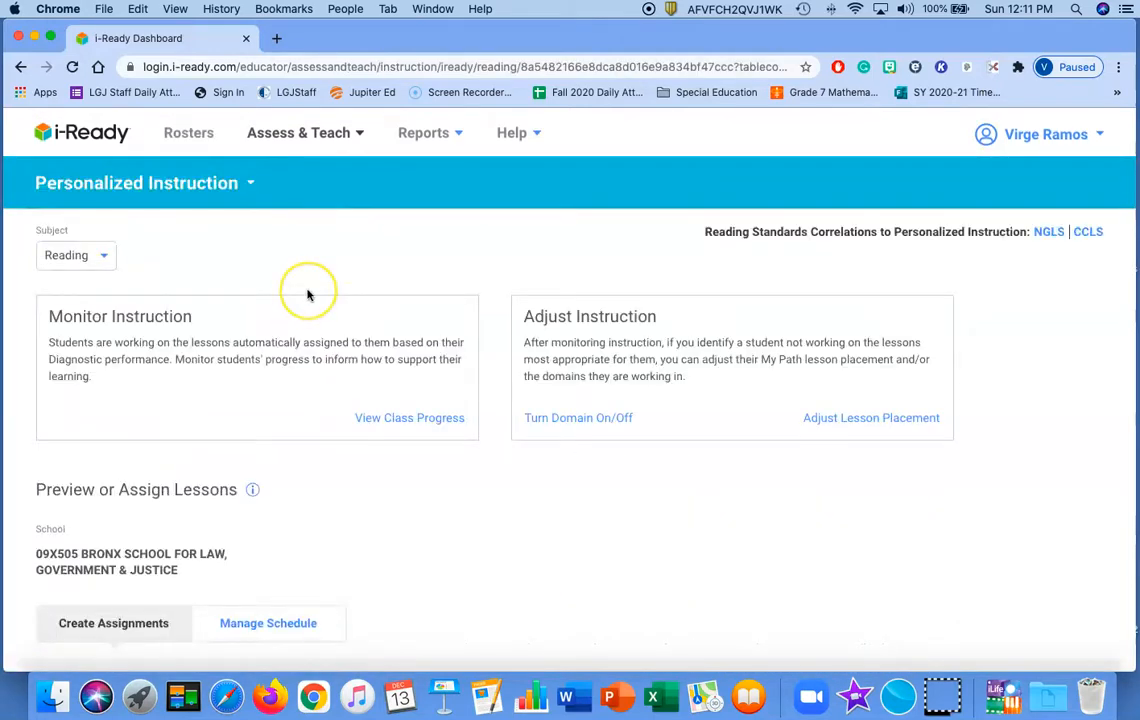
Filter the lesson list by grade 6 and select the lesson "Identifying the Central Idea" for assignment
scroll(450, 525, down, 5)
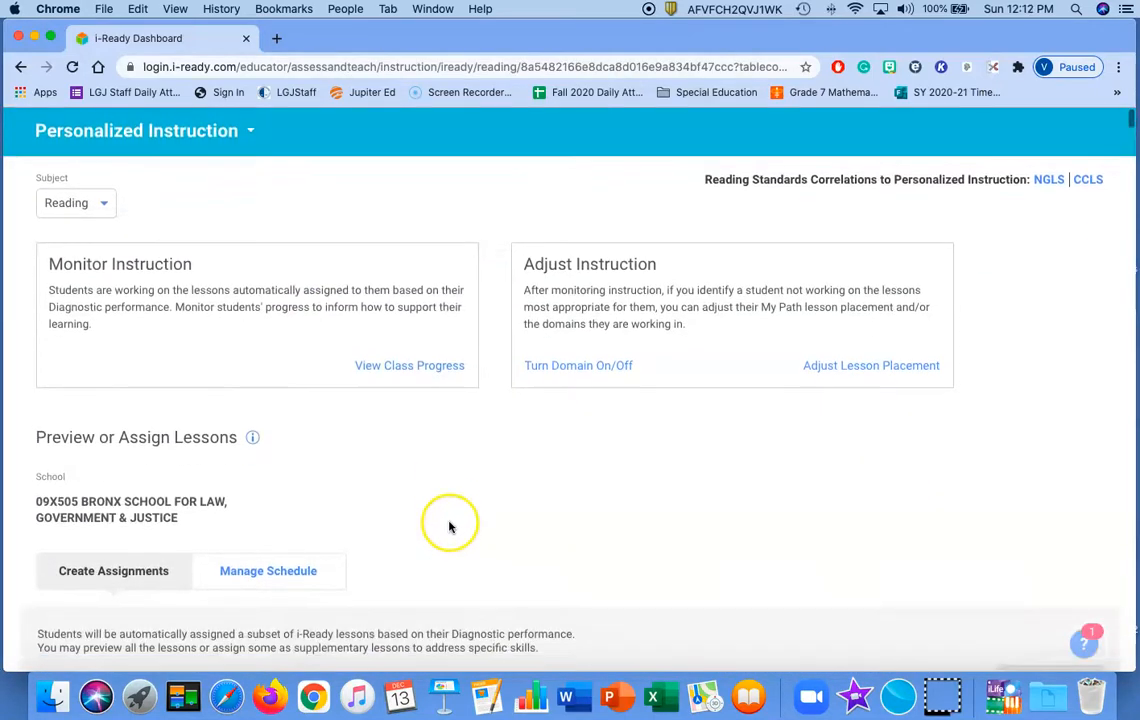
scroll(448, 505, down, 4)
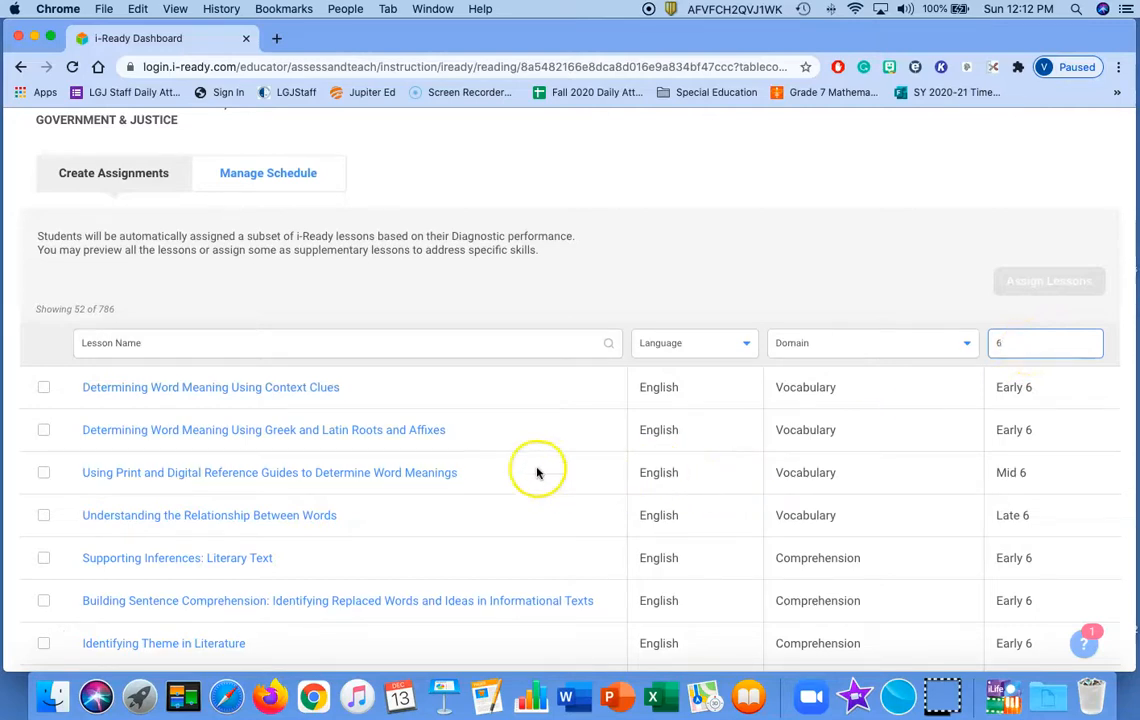
scroll(523, 472, down, 5)
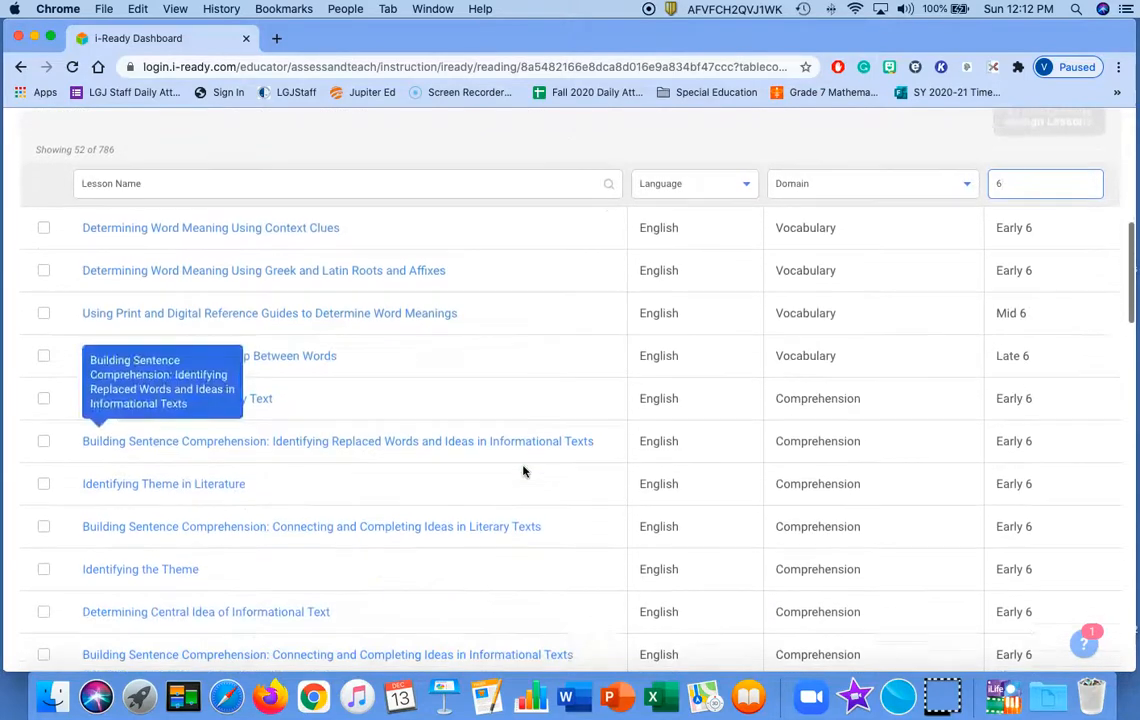
scroll(519, 469, up, 5)
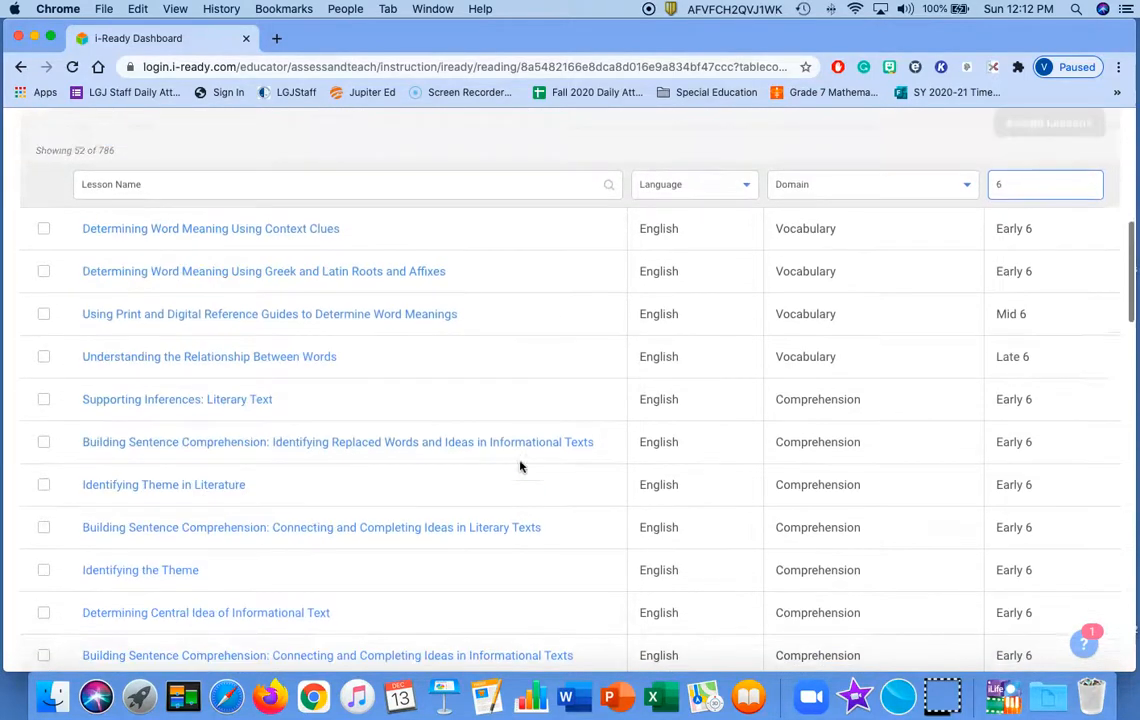
scroll(519, 466, down, 6)
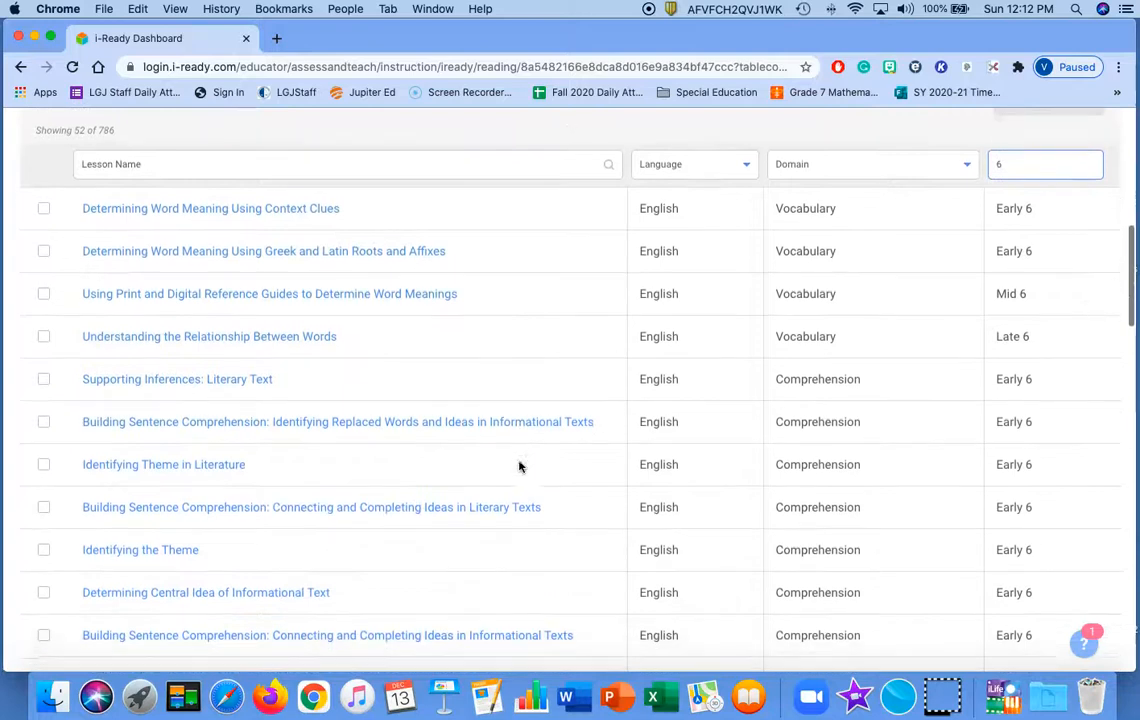
scroll(519, 466, down, 5)
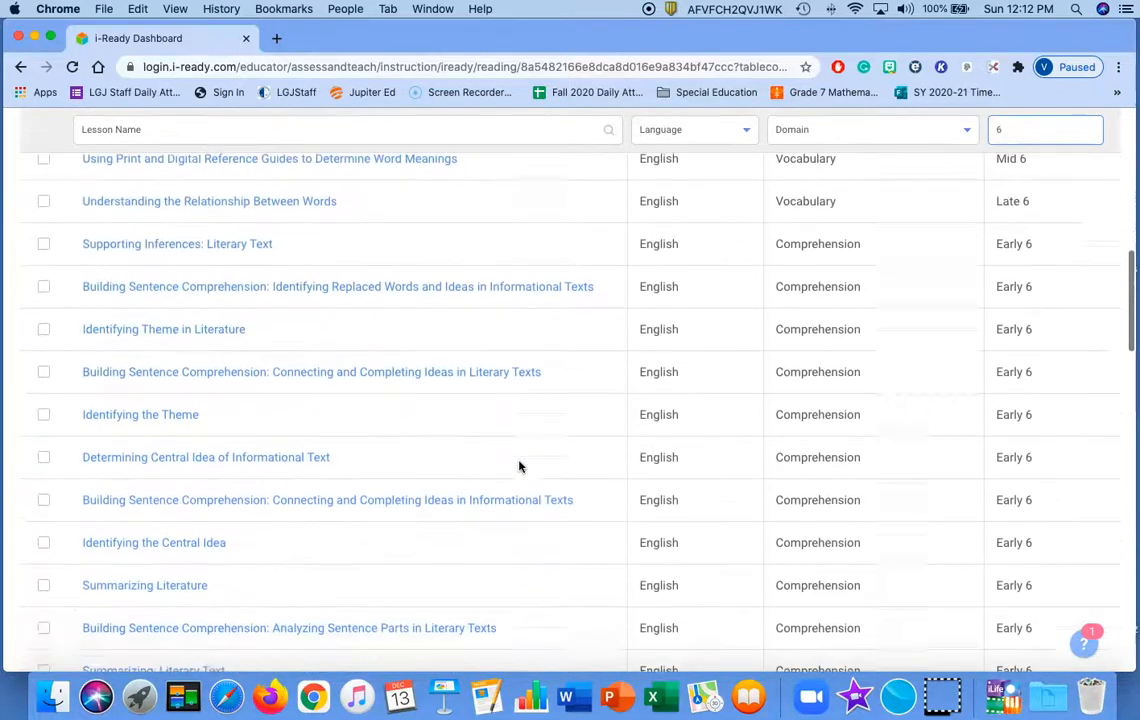
scroll(519, 466, down, 2)
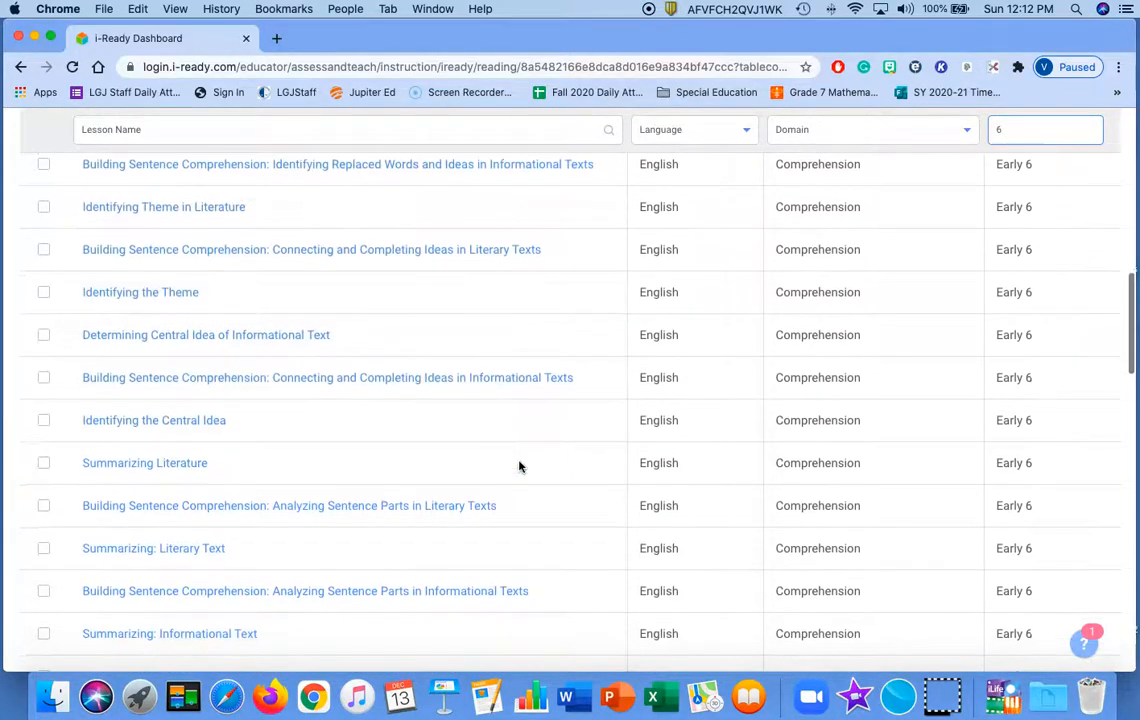
click(379, 434)
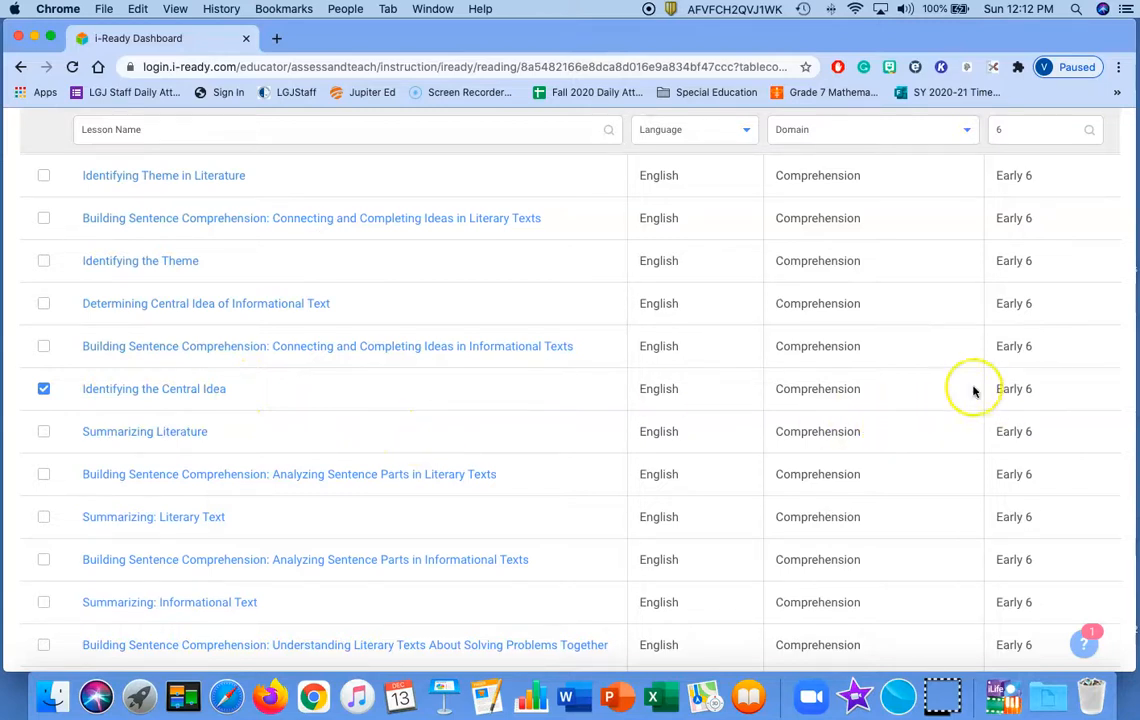
Look through the filtered grade 6 Vocabulary and Comprehension lessons from Early 6 to Late 6
scroll(822, 448, down, 5)
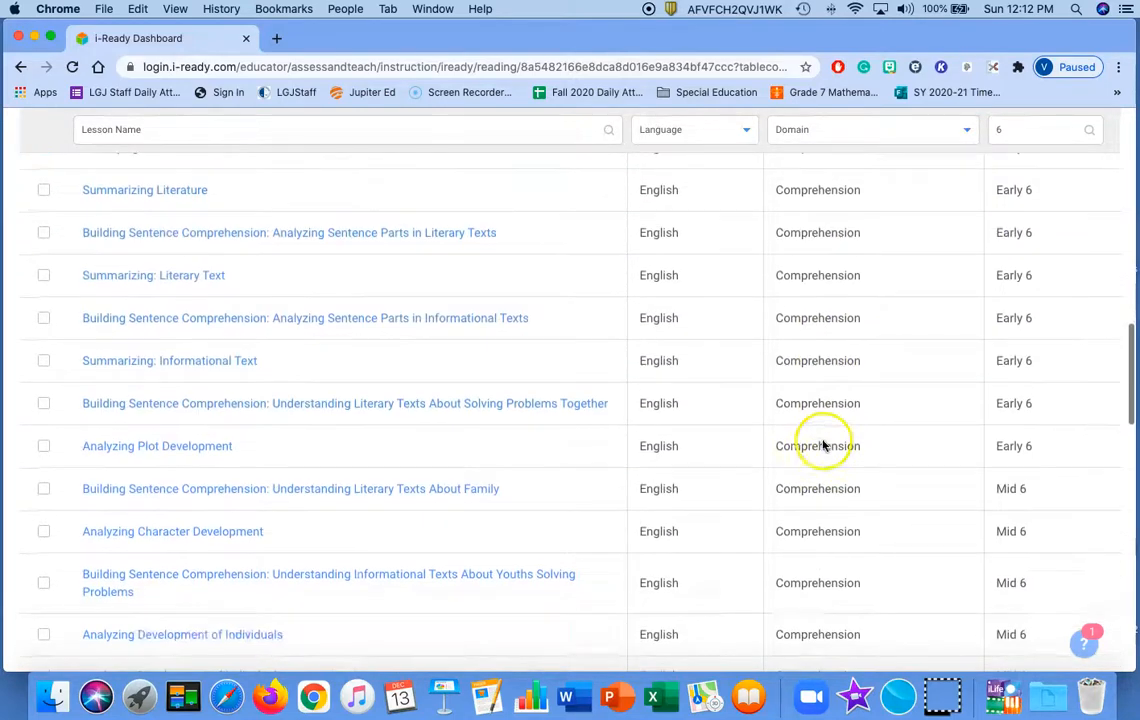
scroll(822, 443, up, 4)
scroll(821, 440, down, 10)
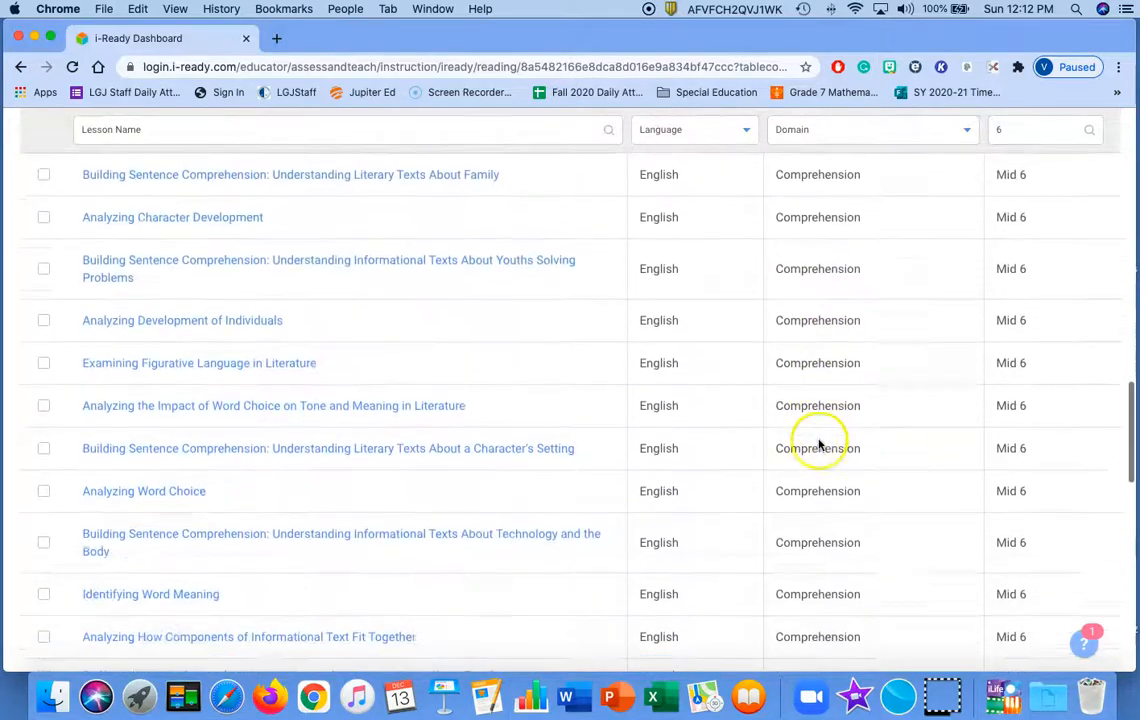
scroll(819, 440, down, 8)
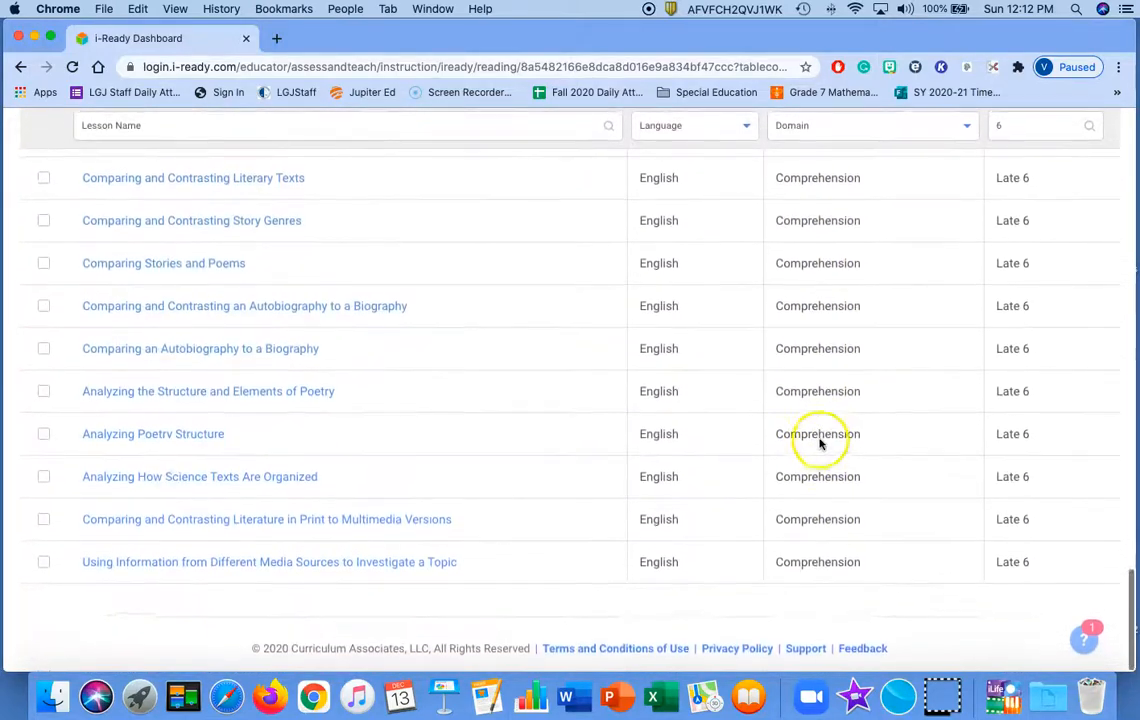
scroll(826, 434, up, 15)
scroll(826, 434, up, 15)
scroll(822, 433, down, 8)
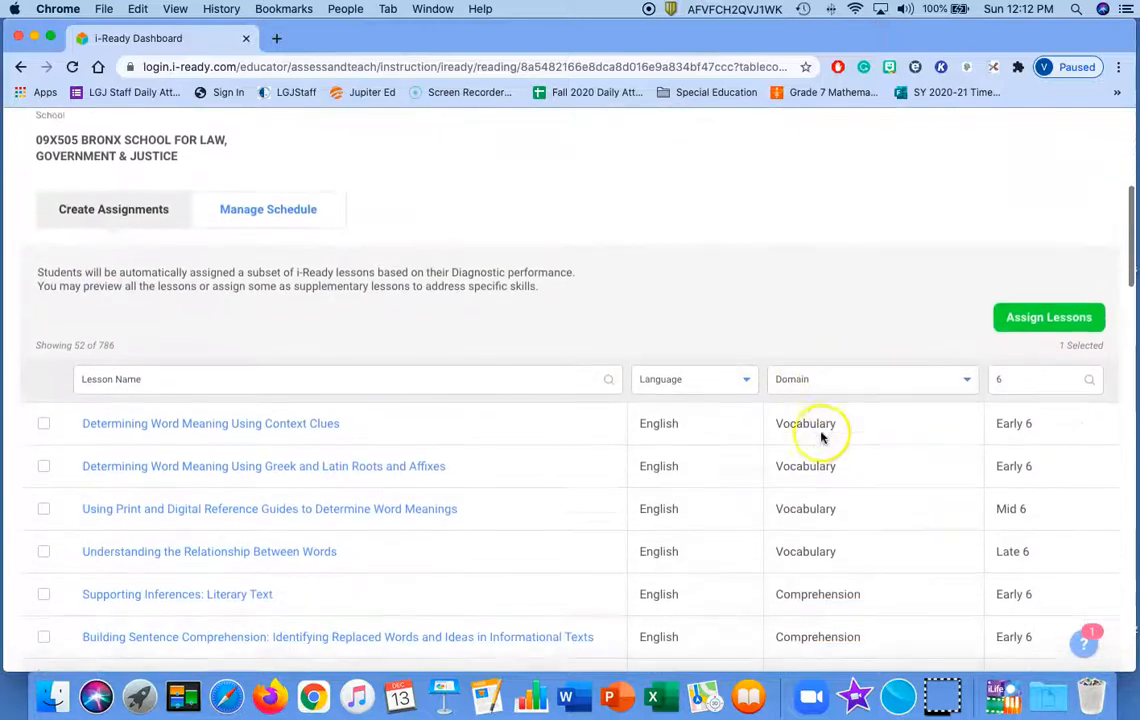
scroll(821, 437, down, 5)
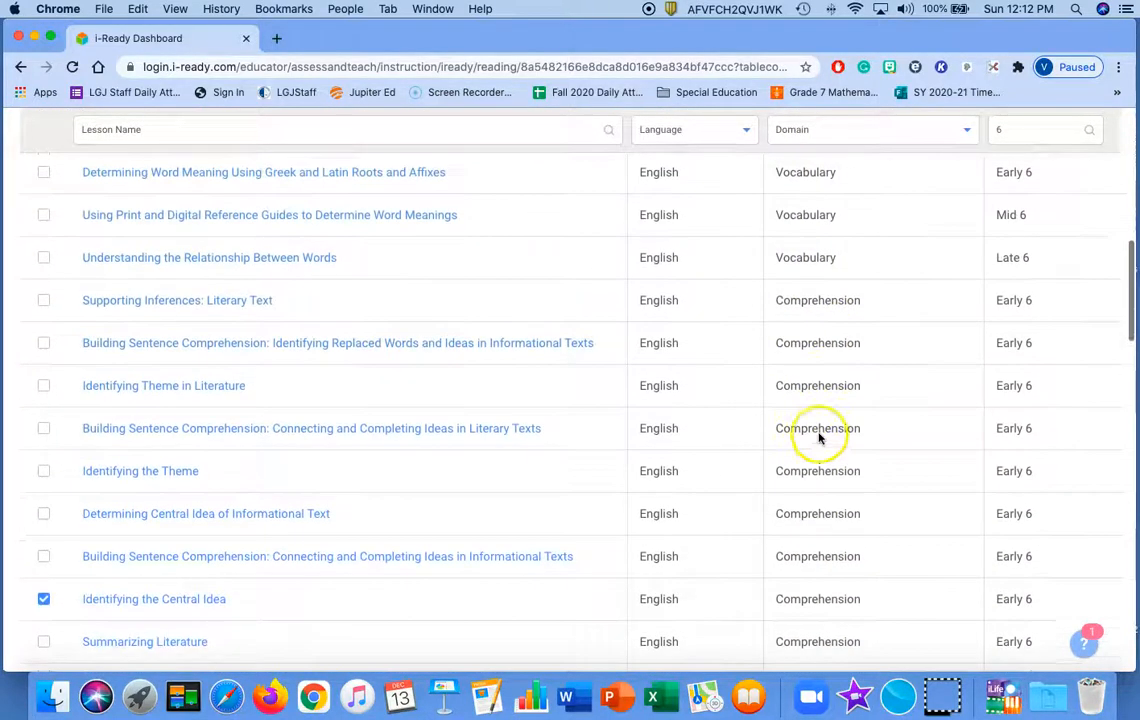
scroll(824, 437, up, 7)
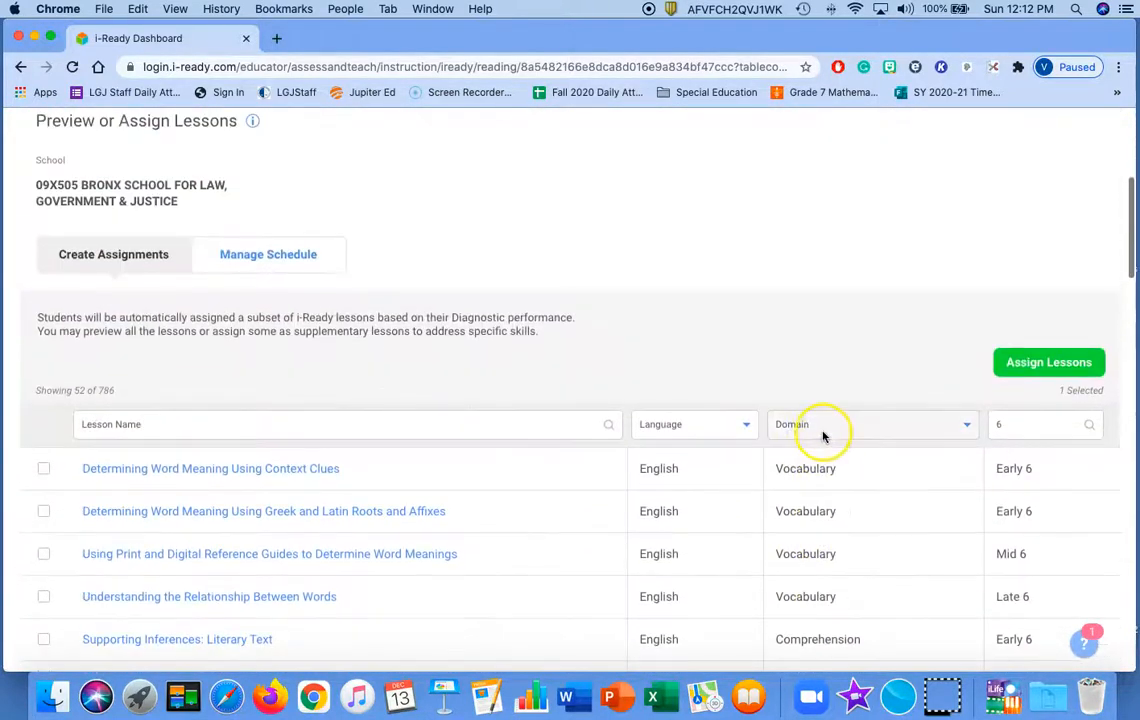
Start assigning the selected lesson to Classes/Report Groups and choose the grade 7 advisory class as the population
click(1049, 364)
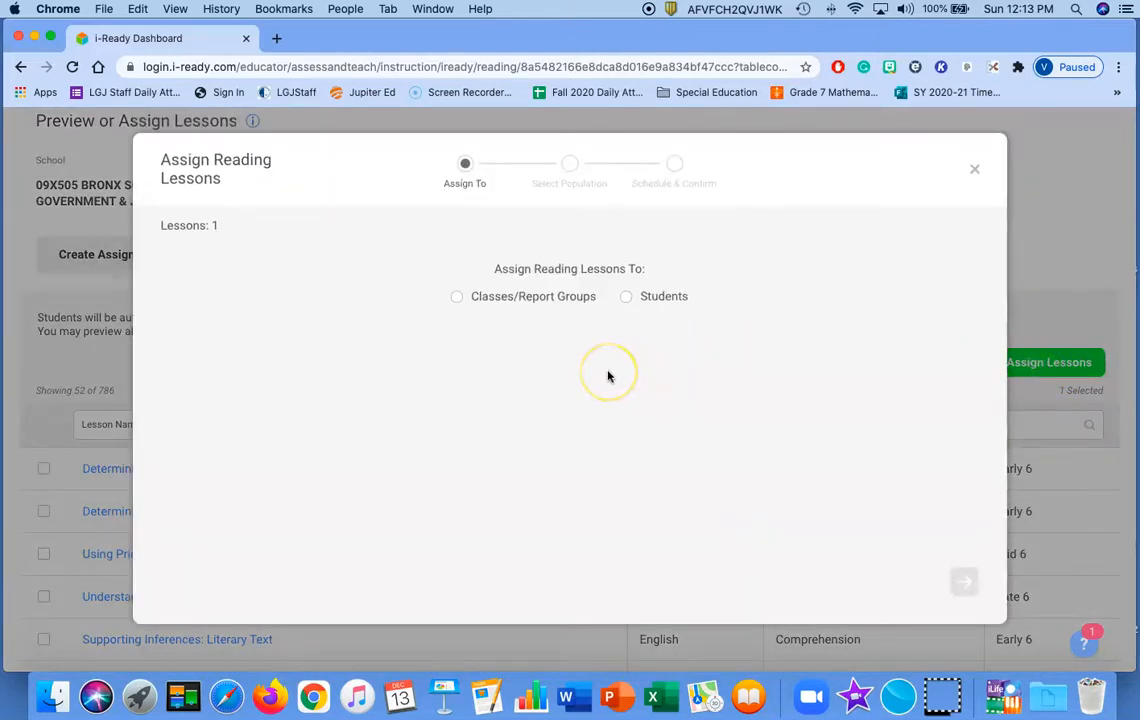
click(659, 369)
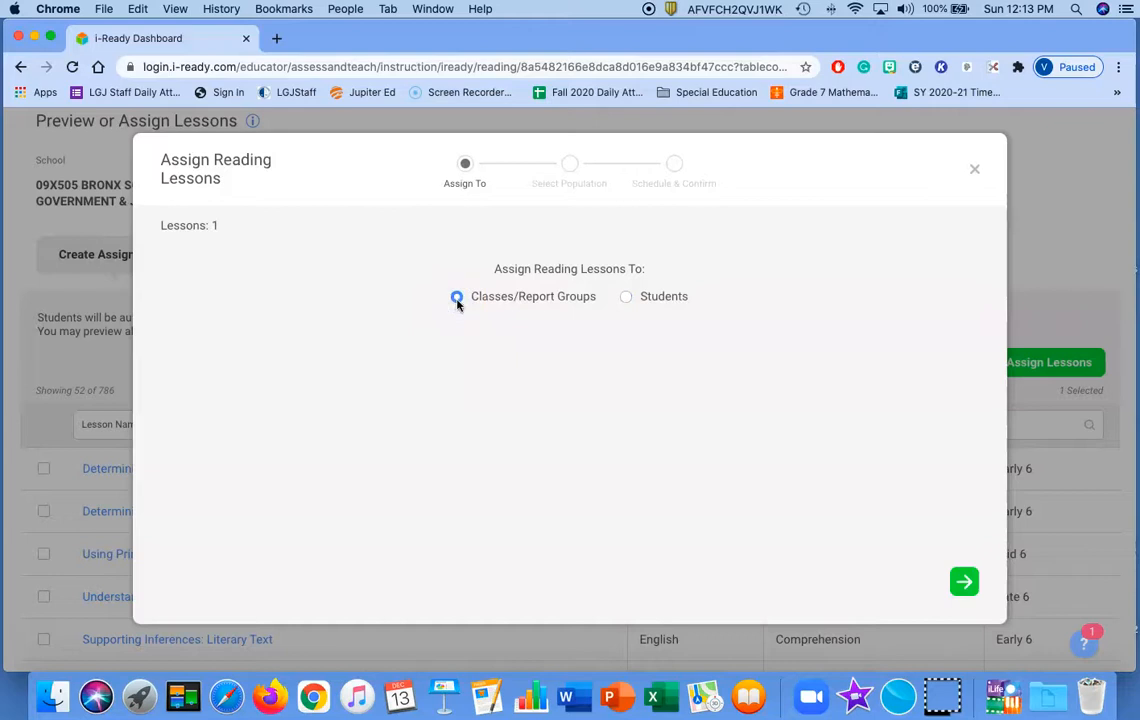
click(965, 583)
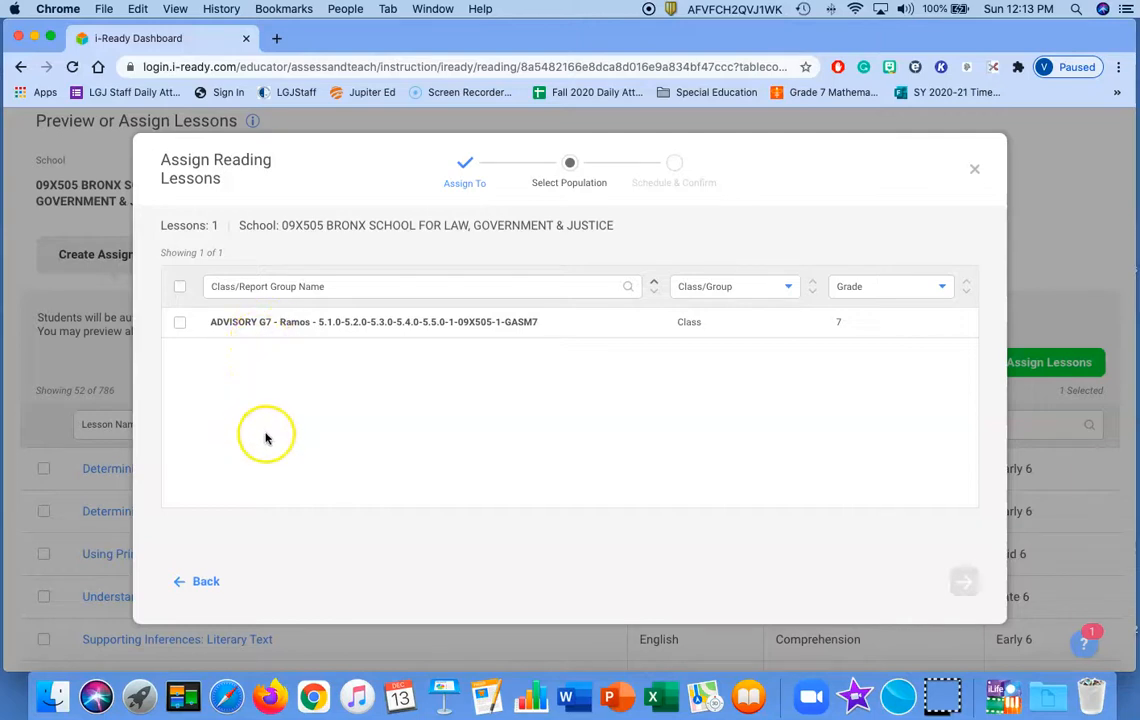
click(181, 325)
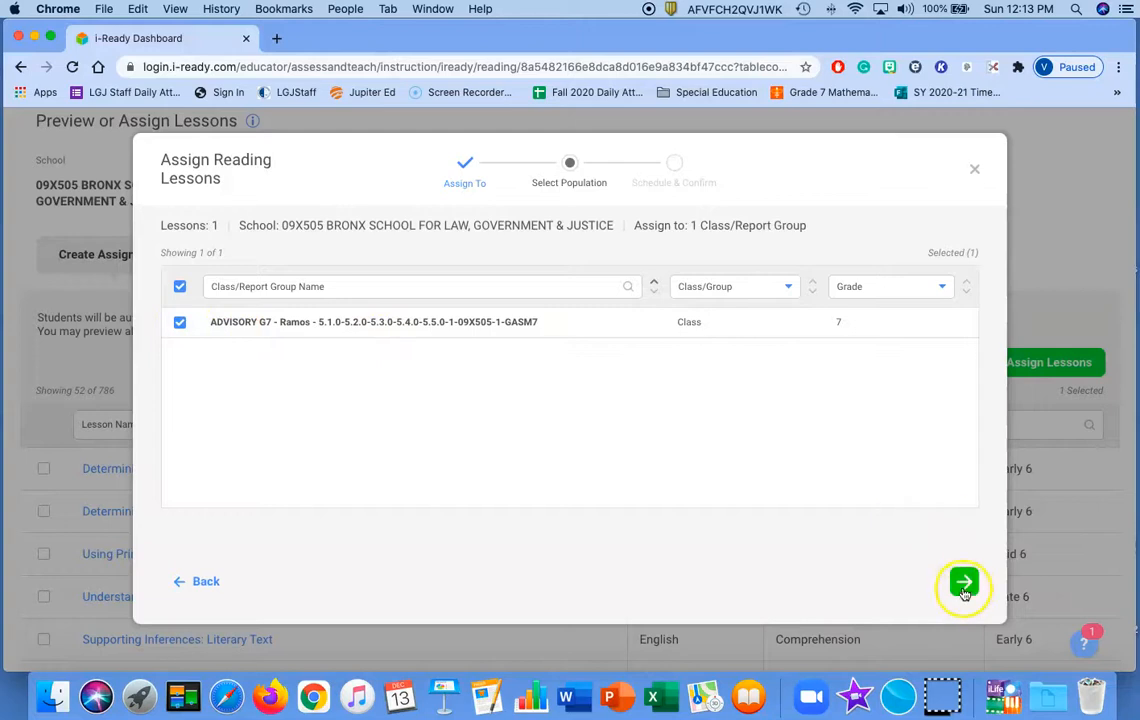
click(964, 584)
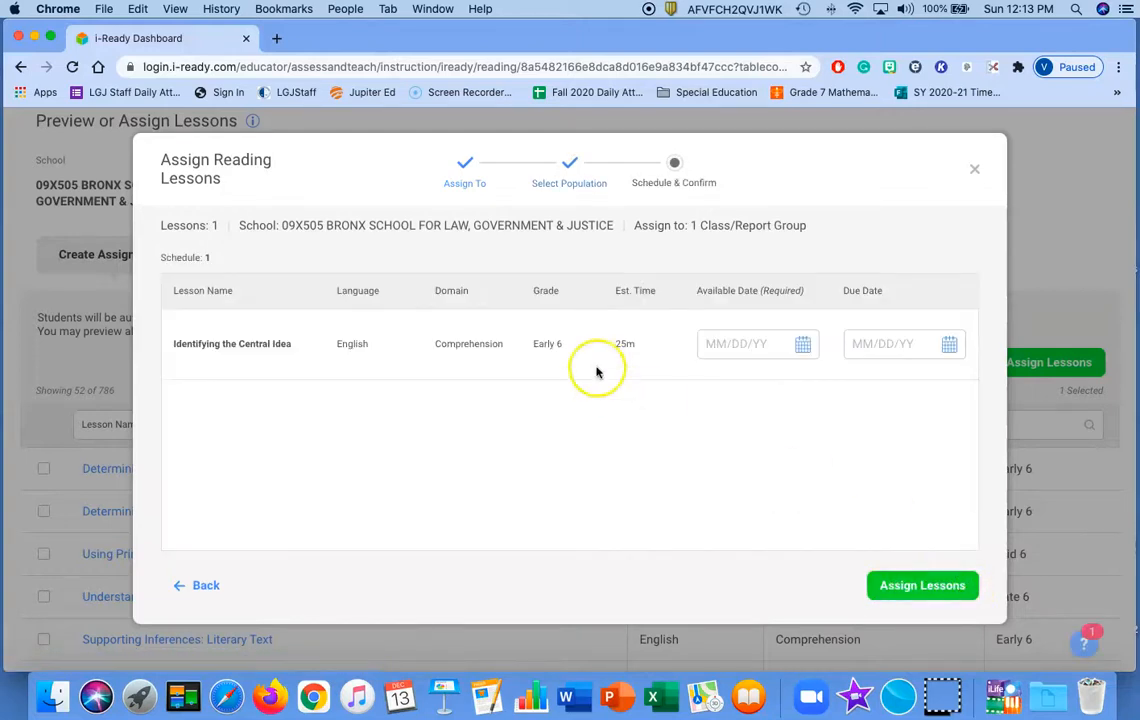
Schedule the lesson with available date 12/14/20 and due date 12/16/20, and assign it
click(803, 345)
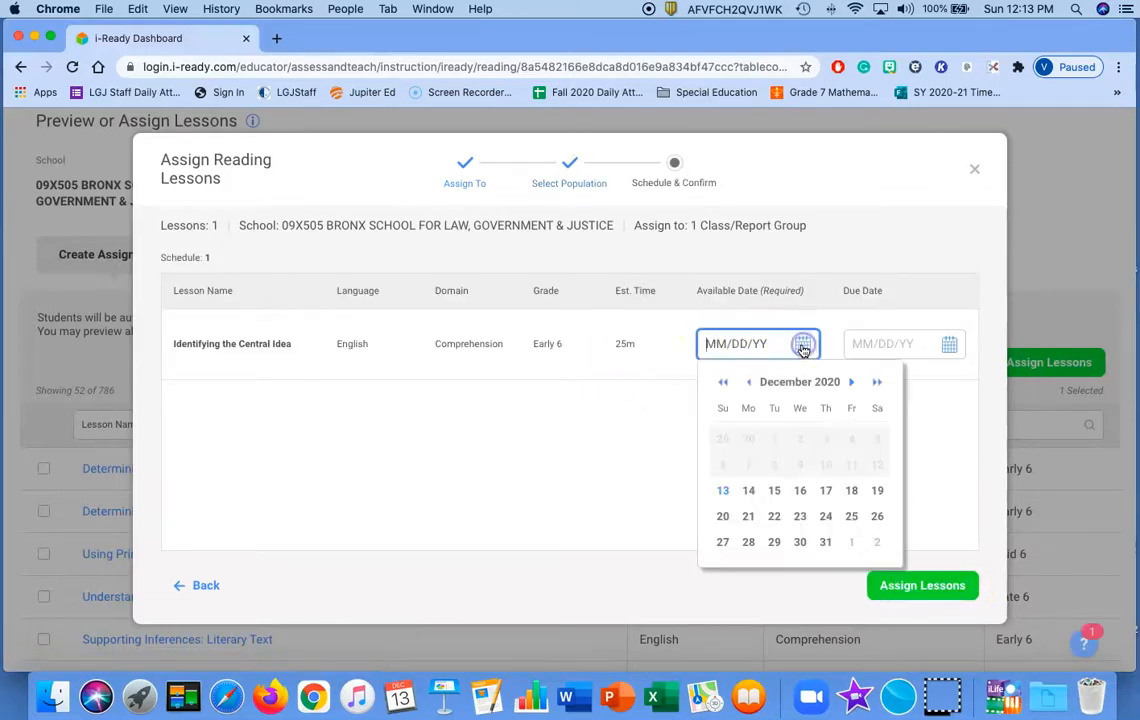
click(748, 491)
click(946, 344)
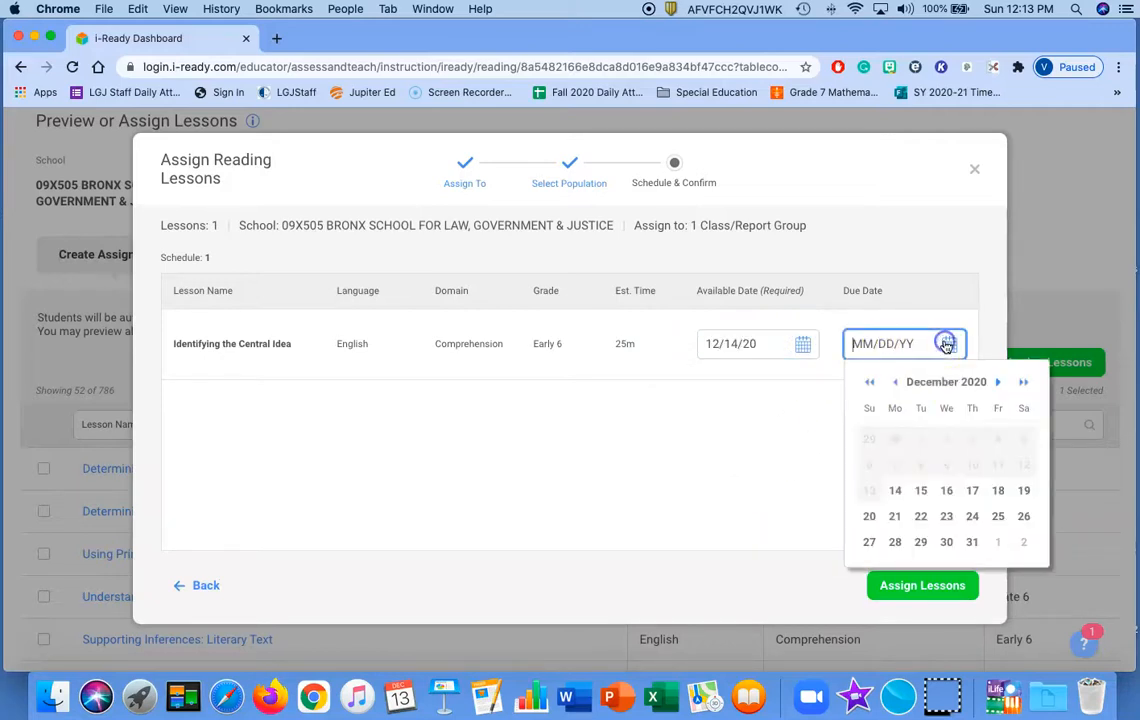
click(946, 491)
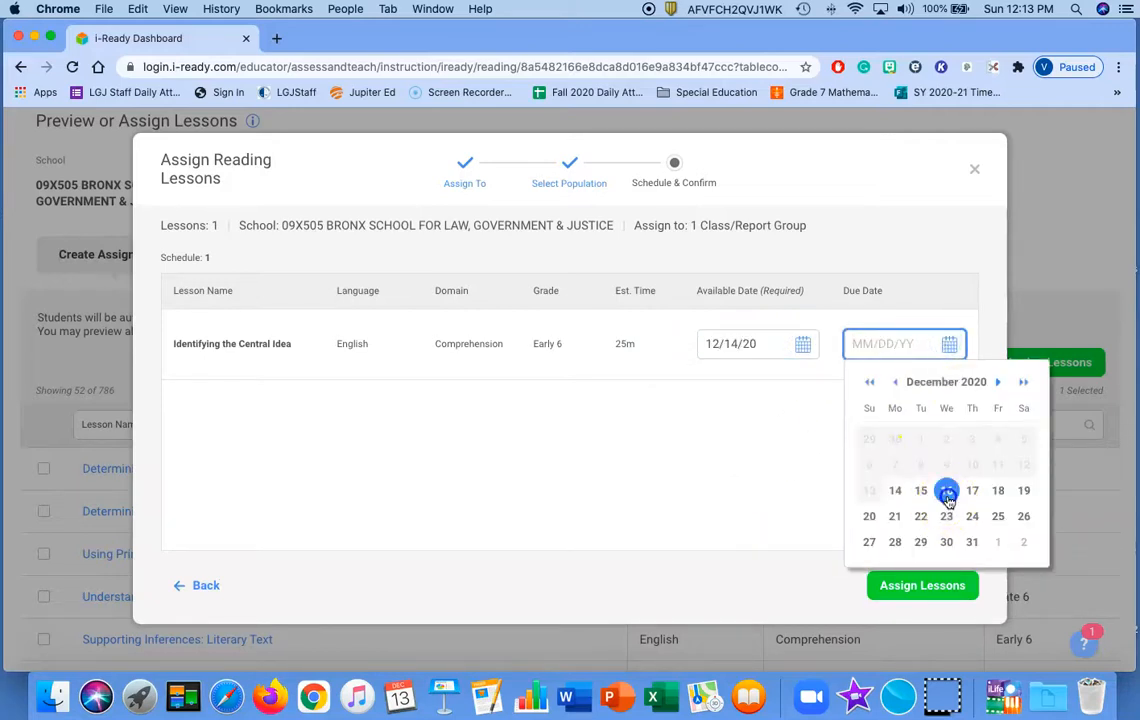
click(614, 344)
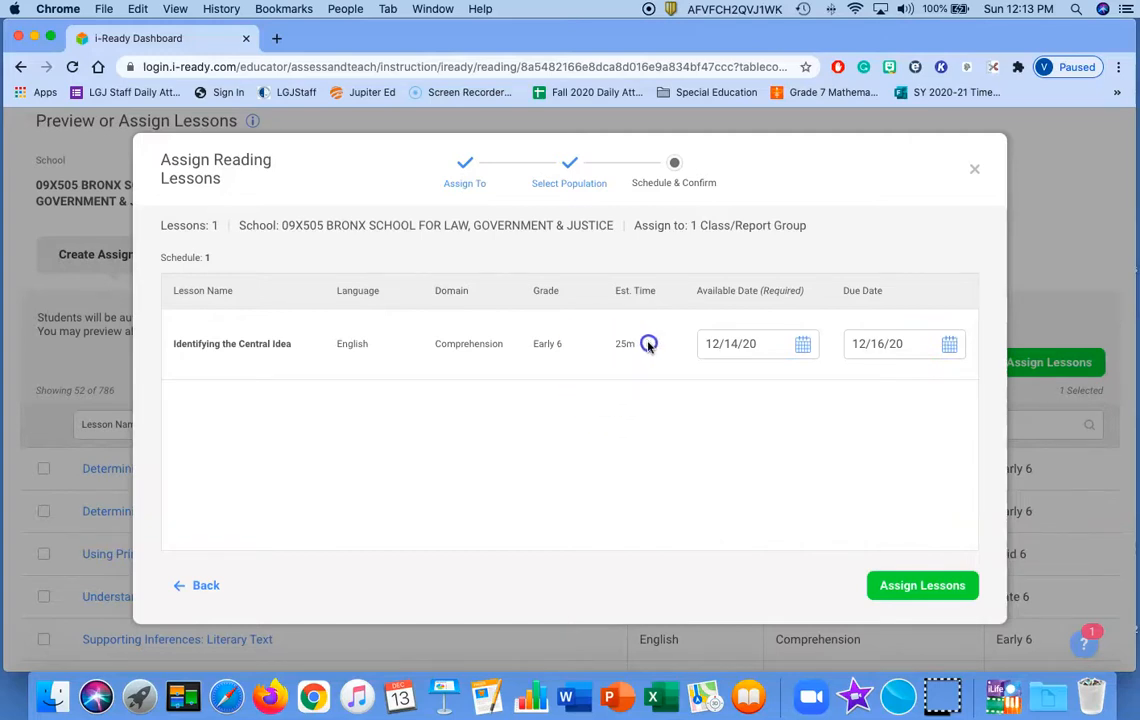
click(922, 586)
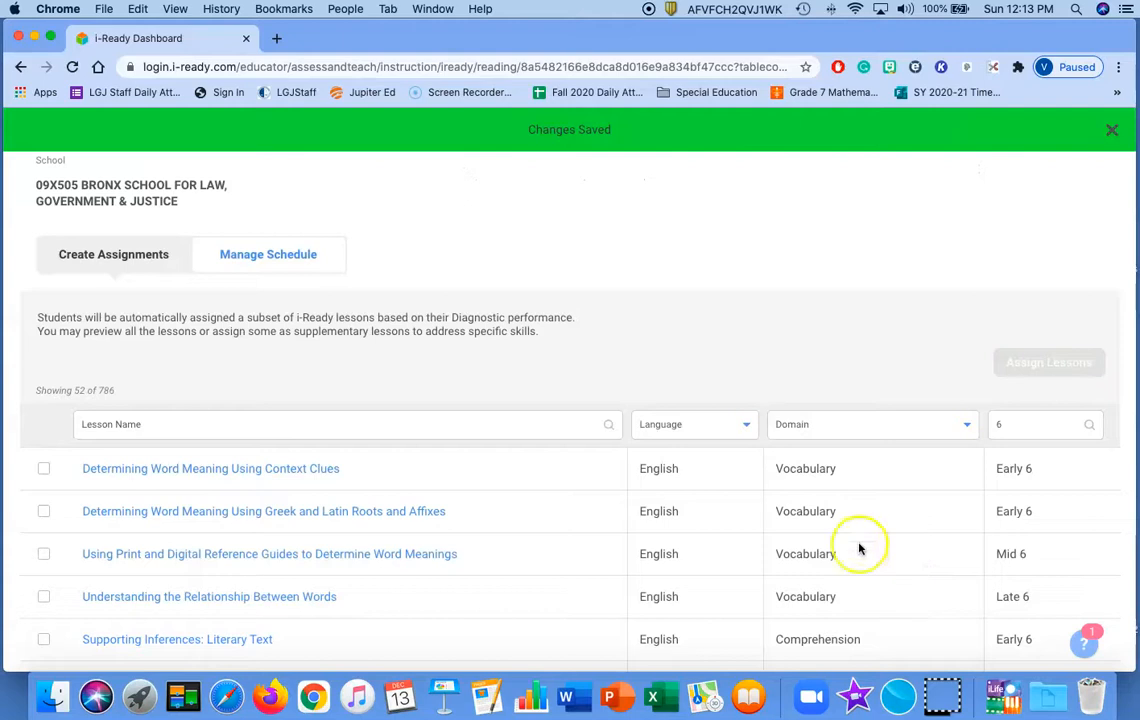
Review the assigned lesson in the Reading assignment schedule and return to the dashboard
scroll(578, 415, up, 3)
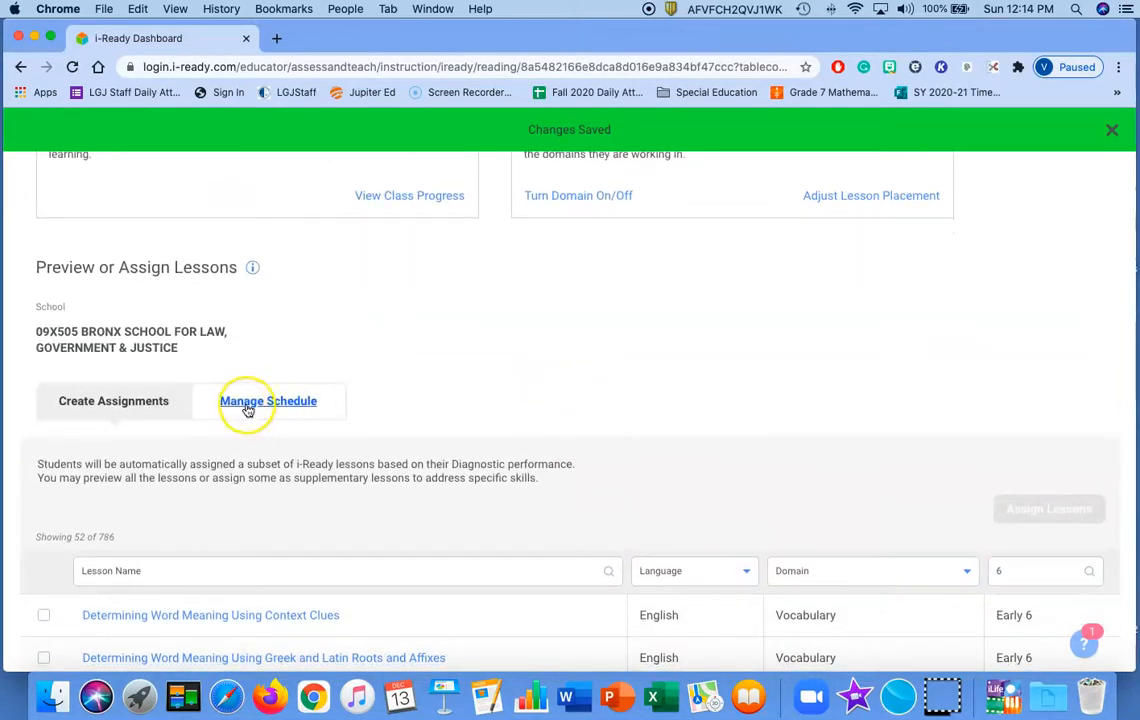
click(257, 403)
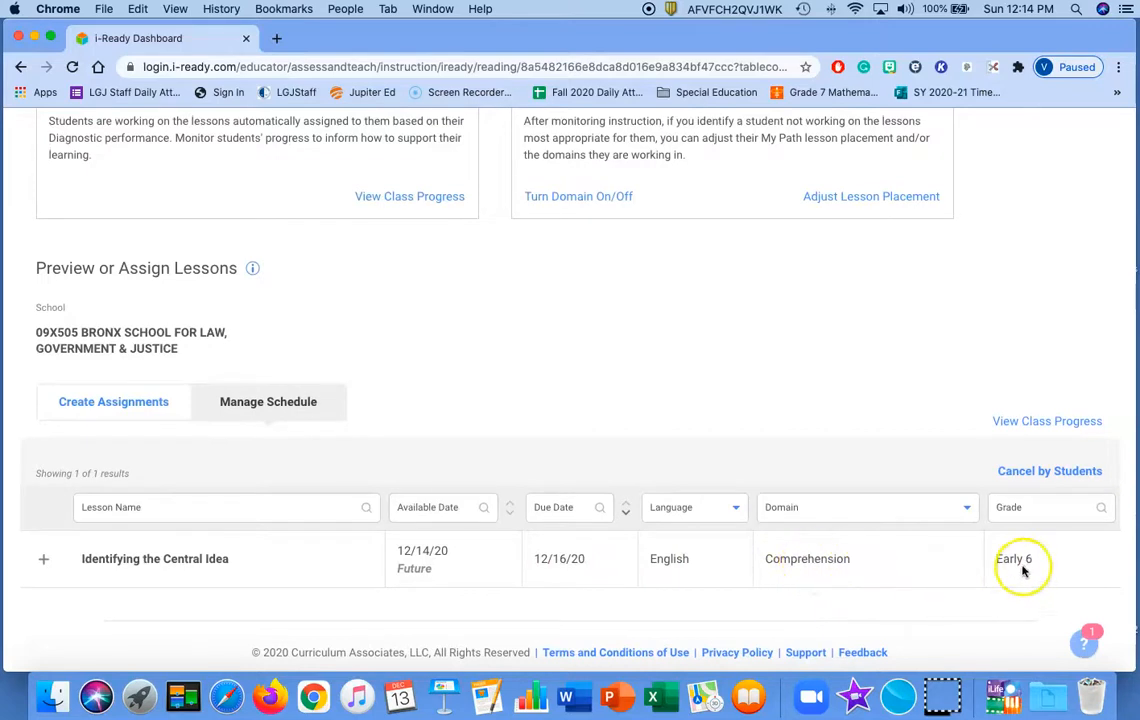
scroll(883, 560, up, 5)
scroll(883, 560, down, 3)
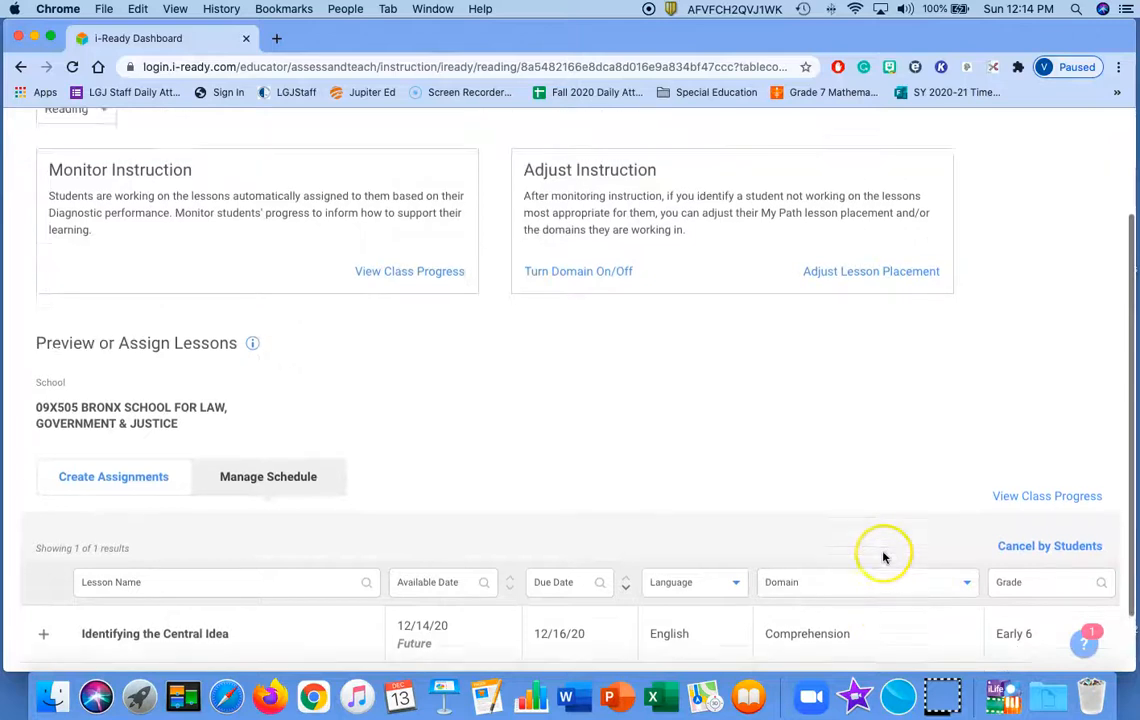
scroll(700, 470, up, 3)
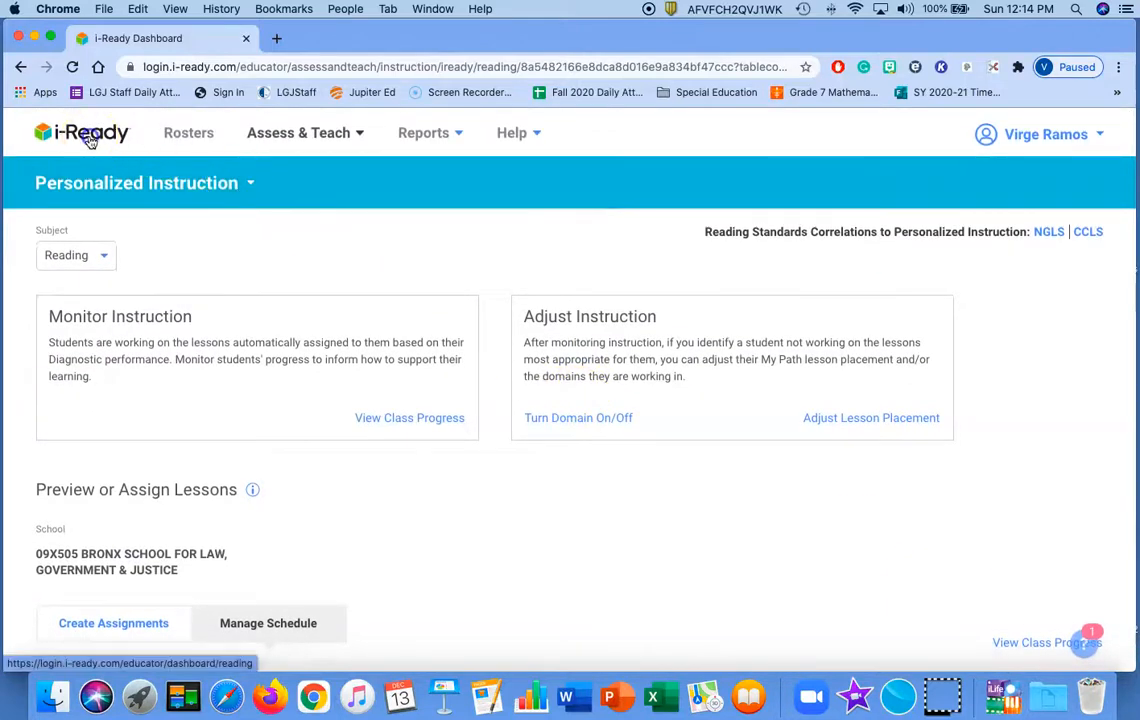
click(88, 140)
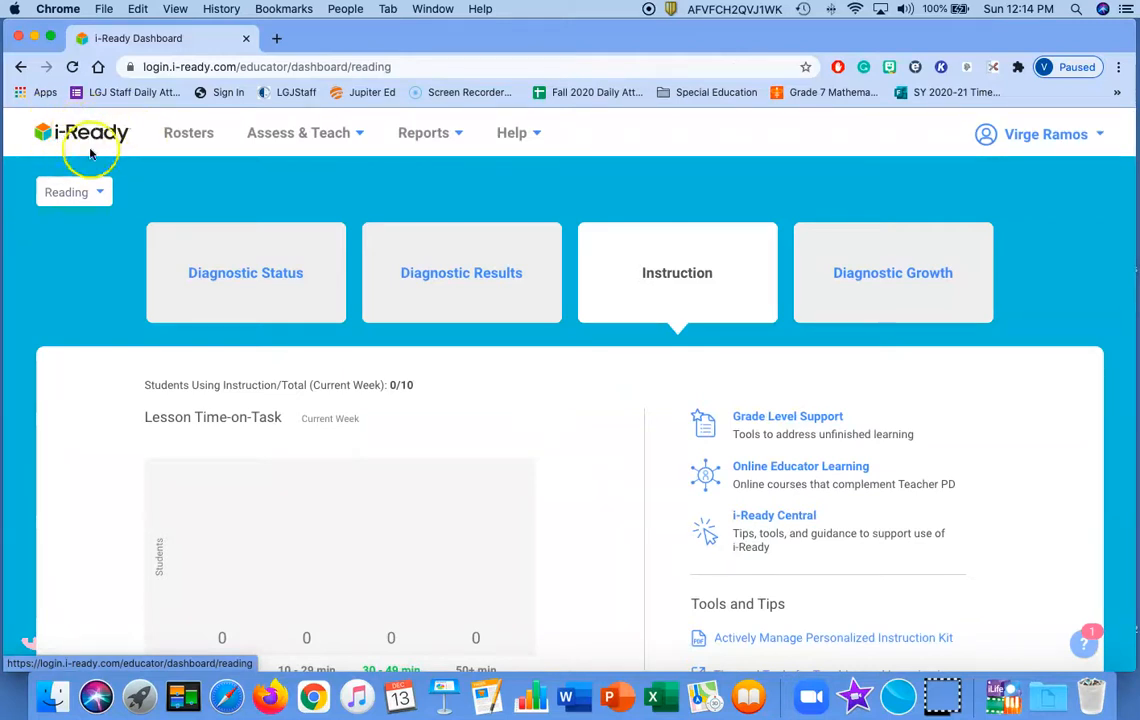
Open the Personalized Instruction Summary from the Instruction overview, keep the date range at Current Week, and switch the subject to Math
scroll(330, 396, down, 4)
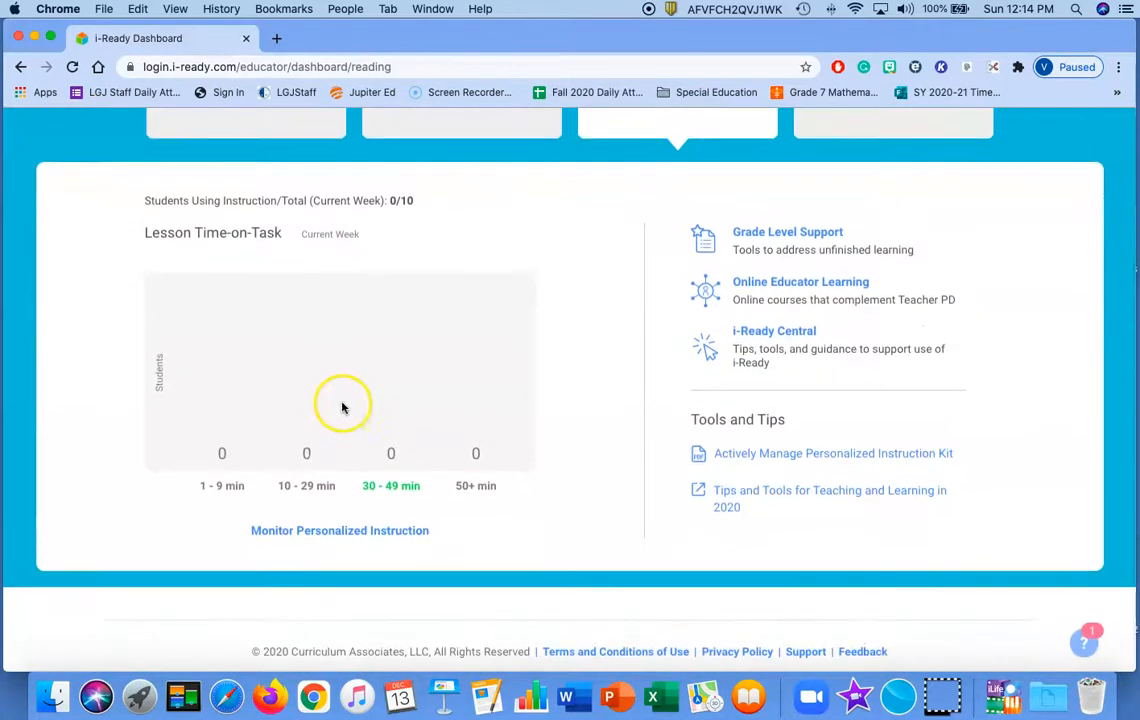
click(366, 533)
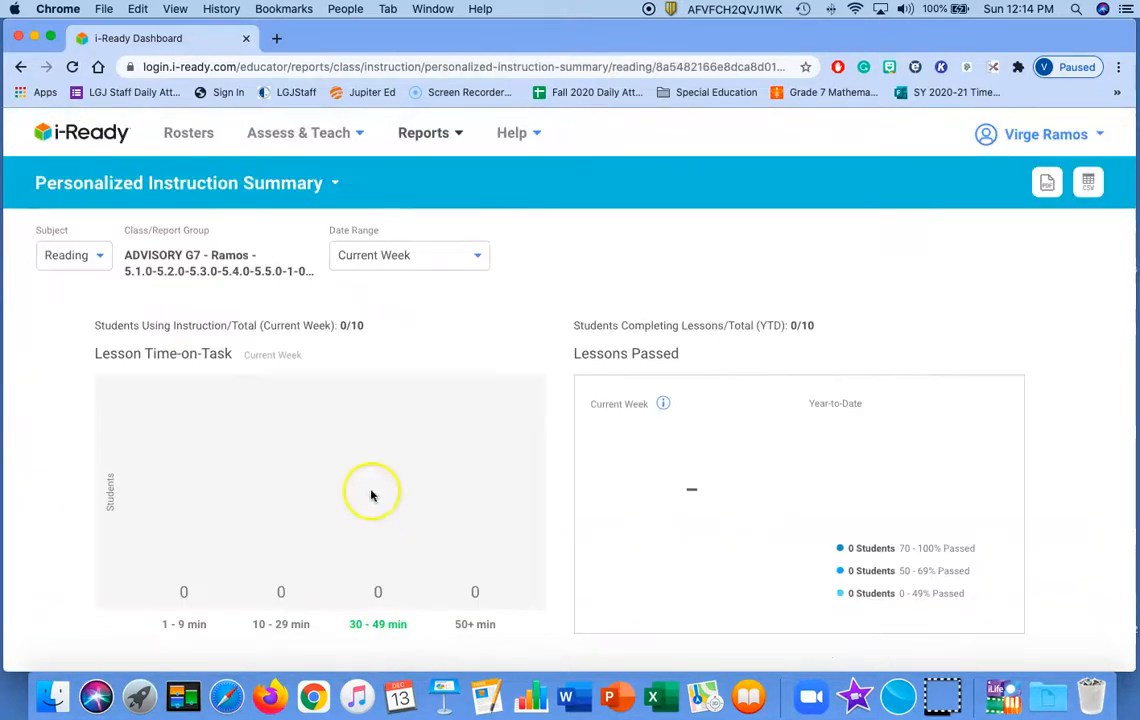
click(476, 257)
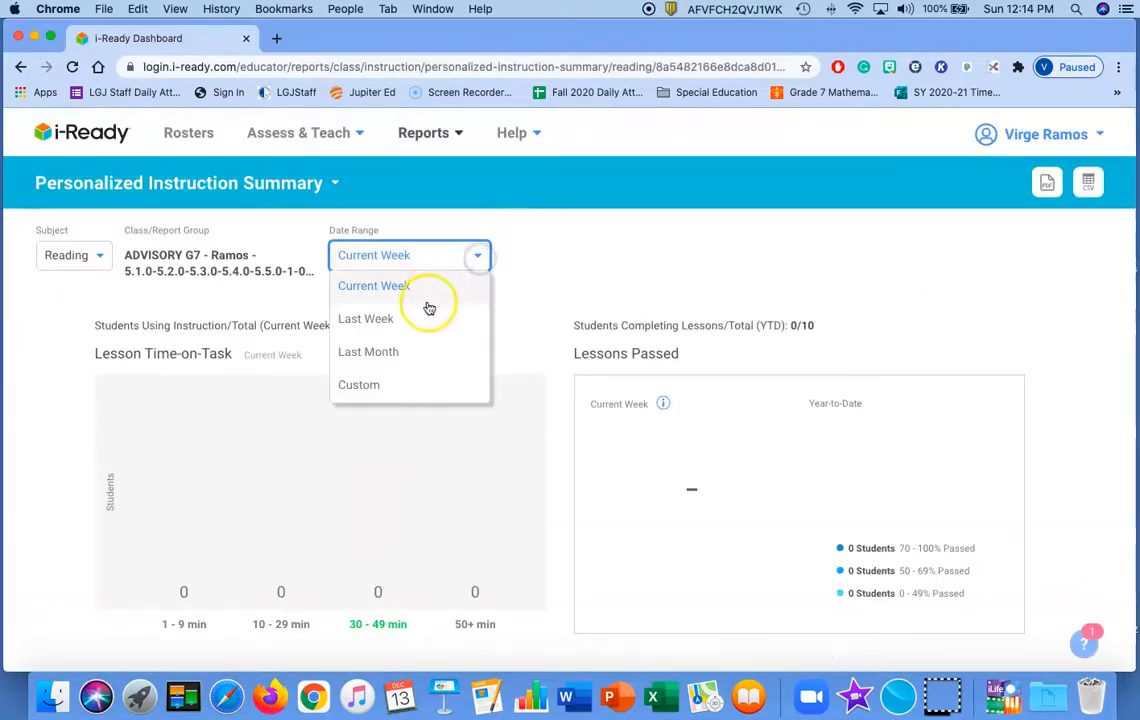
click(380, 286)
click(388, 255)
click(415, 287)
click(89, 255)
click(75, 319)
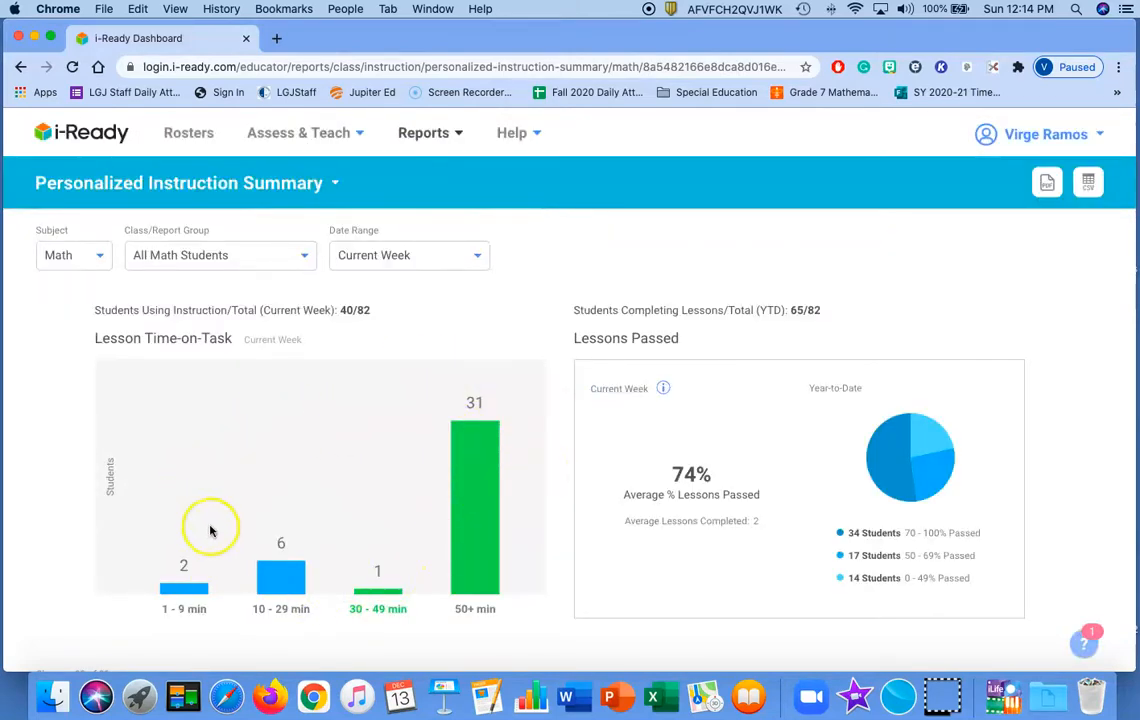
Sort the Math student table by lessons in progress, from highest to lowest
scroll(380, 520, down, 1)
scroll(373, 511, down, 2)
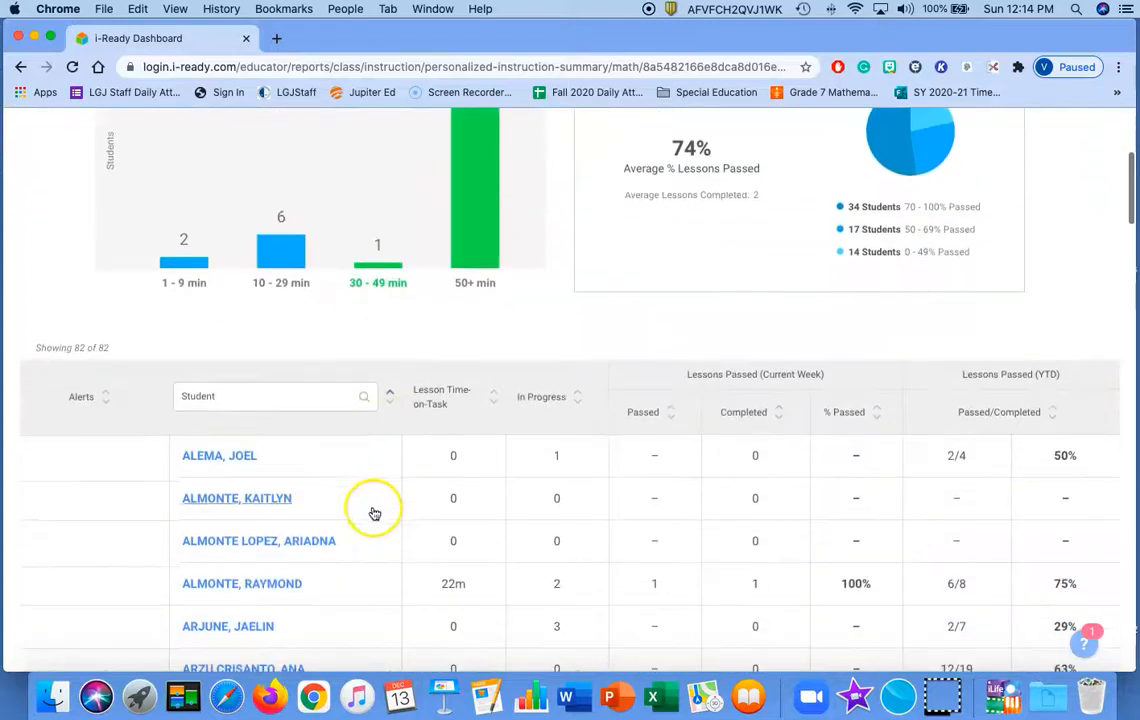
click(579, 397)
click(580, 397)
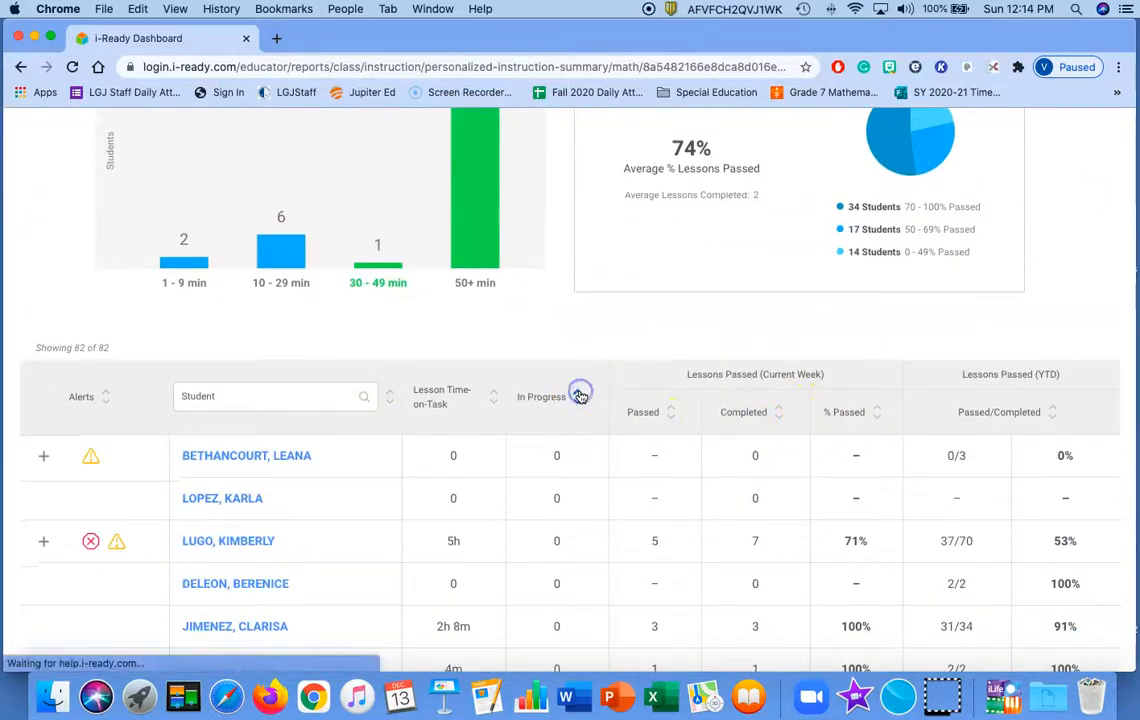
Sort the students by lessons completed in the current week, highest first, and look through the list
click(778, 410)
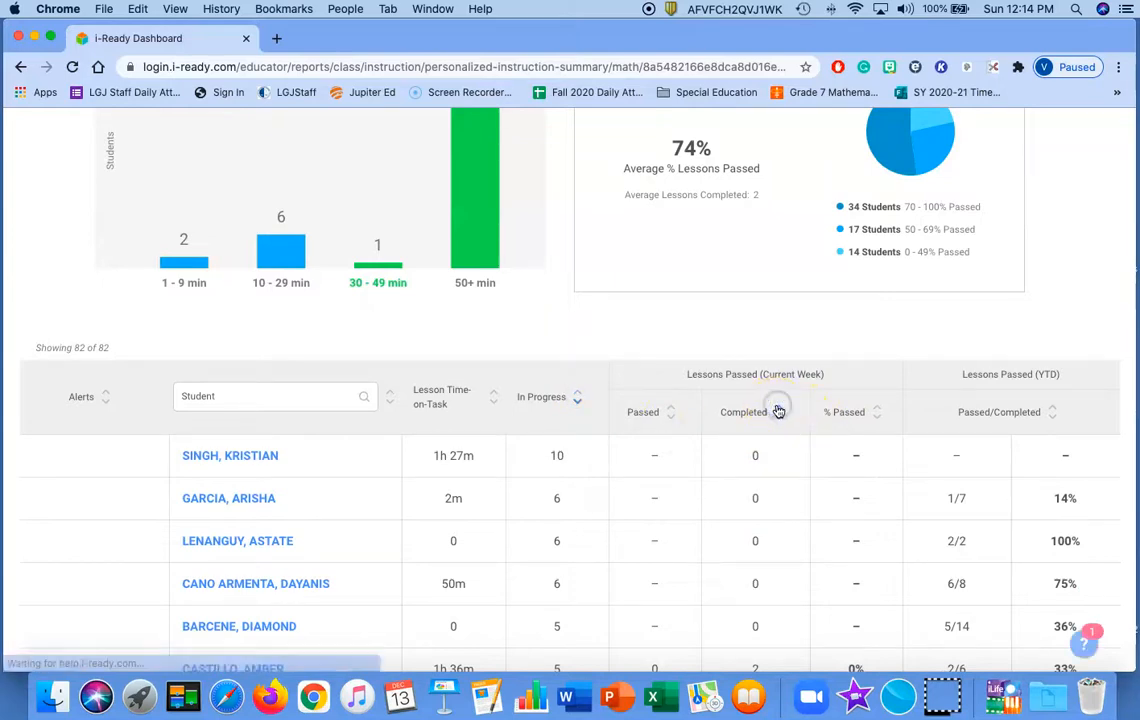
click(779, 413)
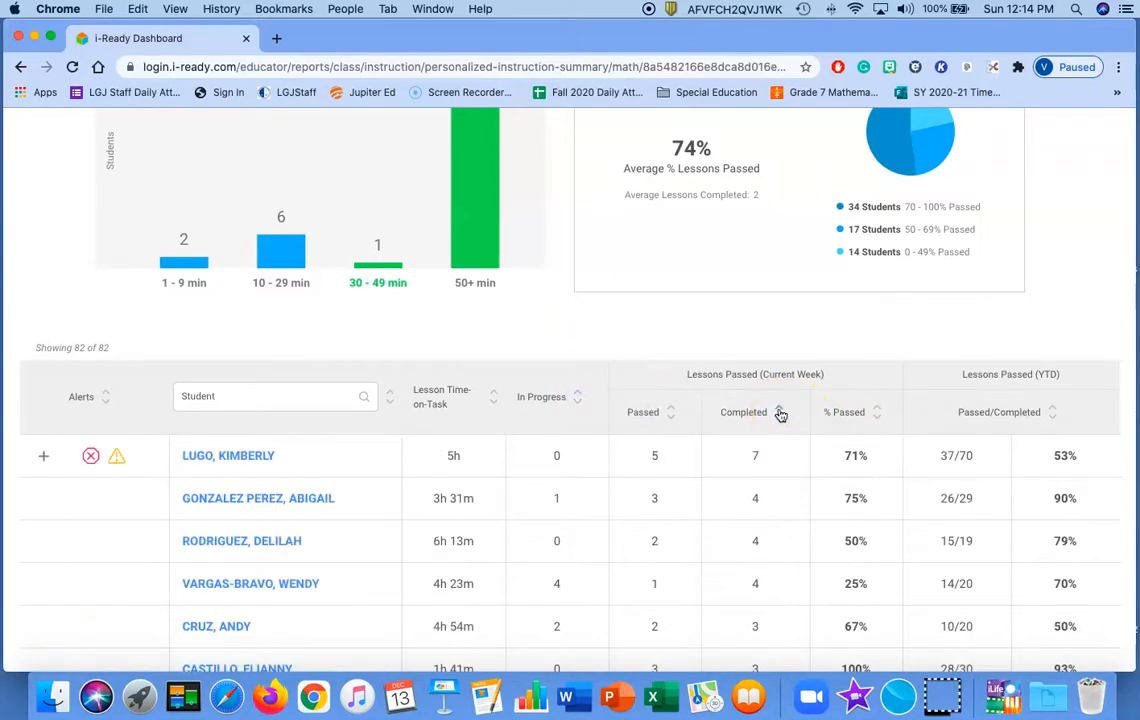
scroll(756, 502, down, 1)
scroll(756, 502, down, 10)
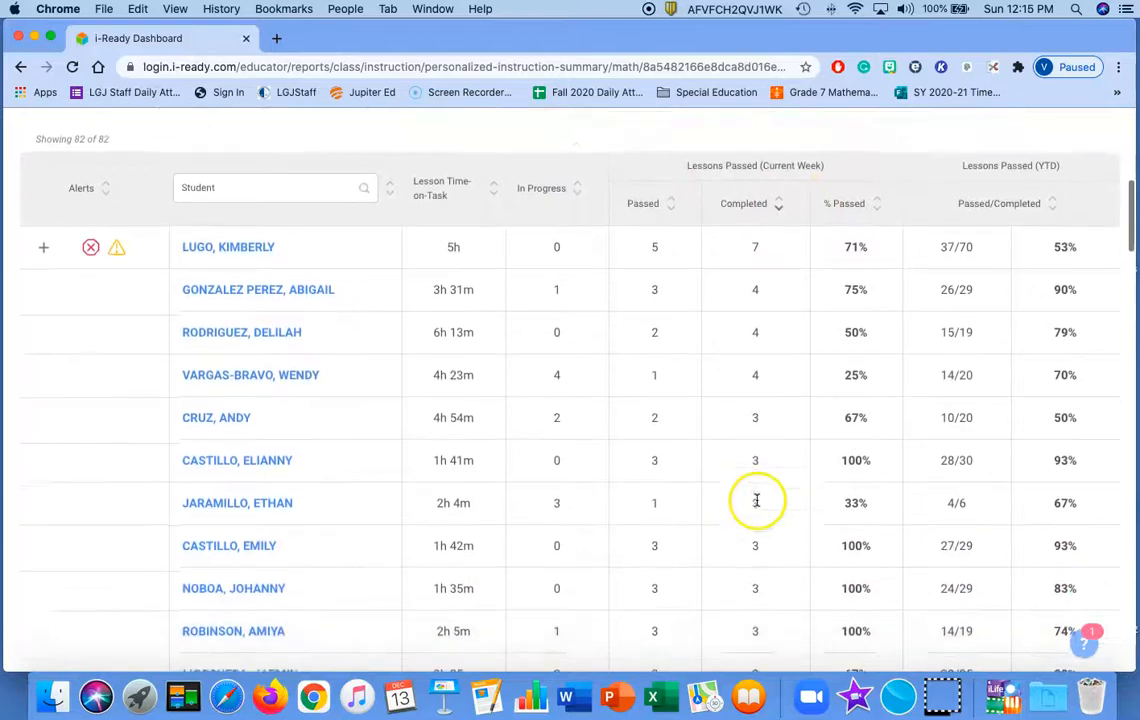
scroll(756, 502, up, 15)
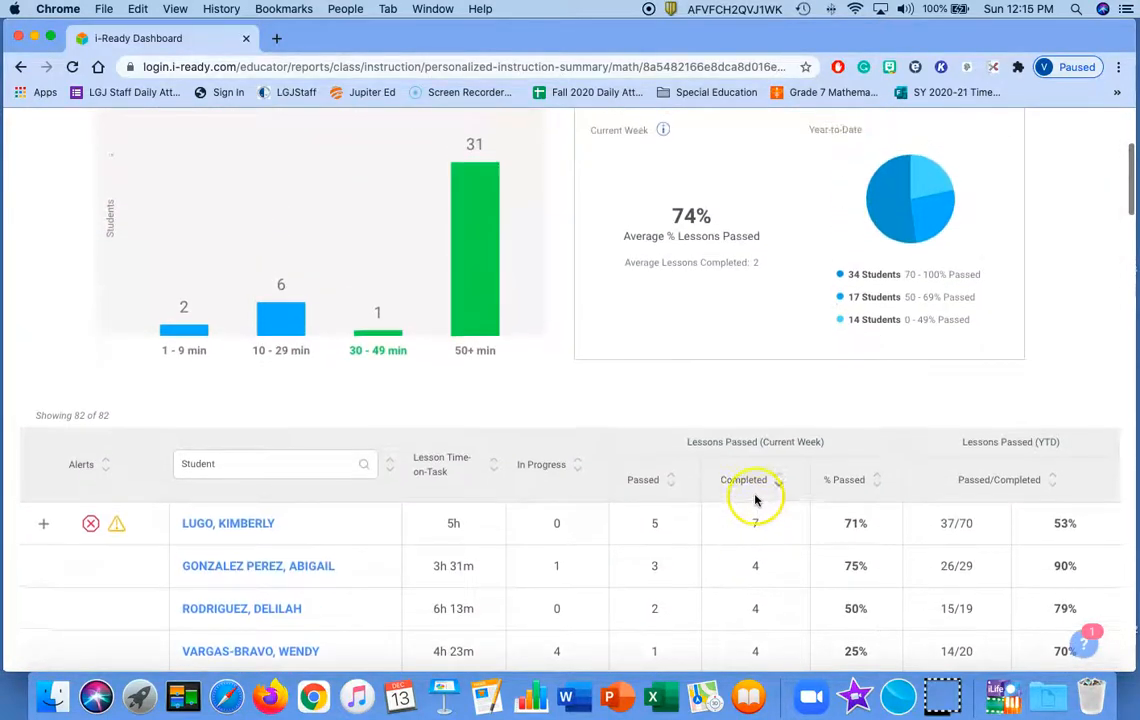